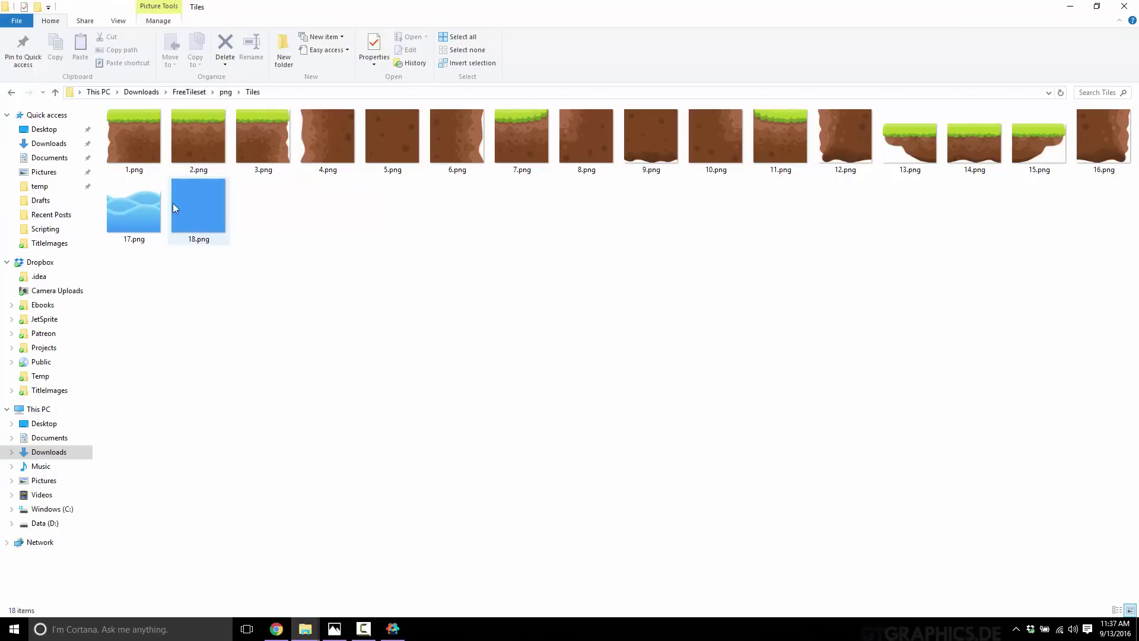
Check the dimensions of the tile PNGs in the Tiles folder, then bring the tutorial browser forward
mouse_move(1046, 170)
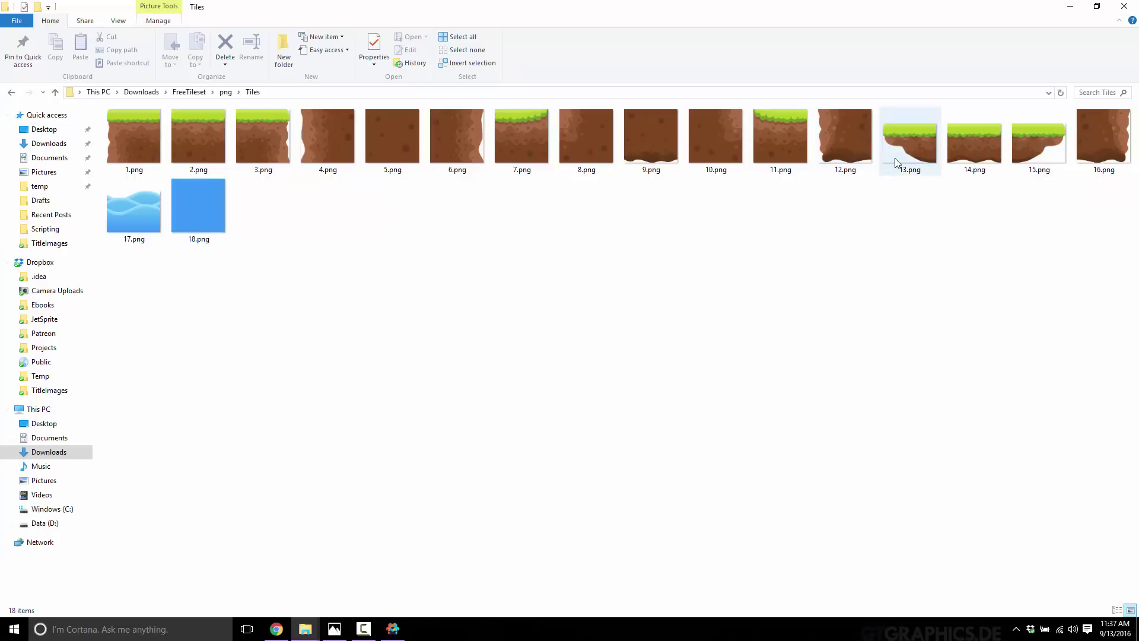
mouse_move(896, 162)
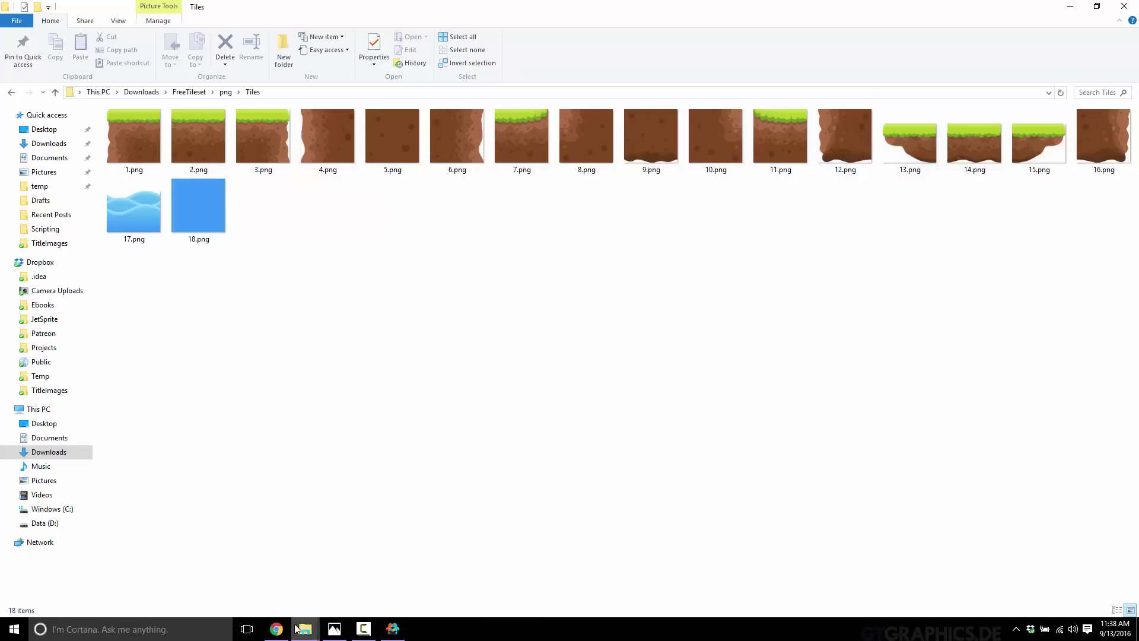
click(267, 569)
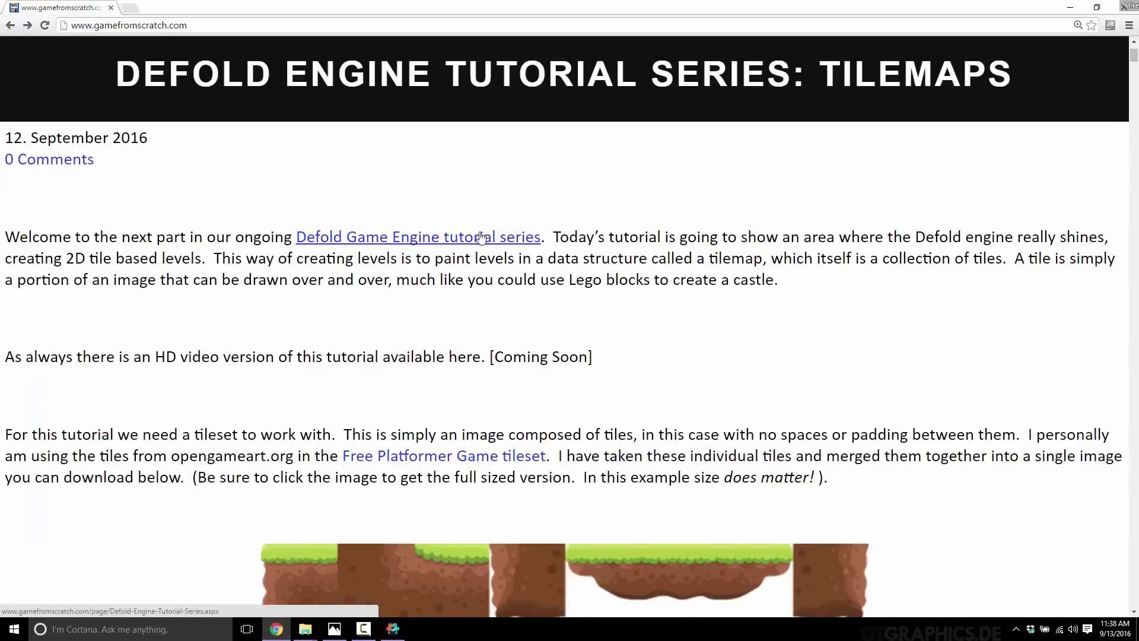
View the article's full-size tileset image, then switch to the Tiles folder window
scroll(653, 368, down, 5)
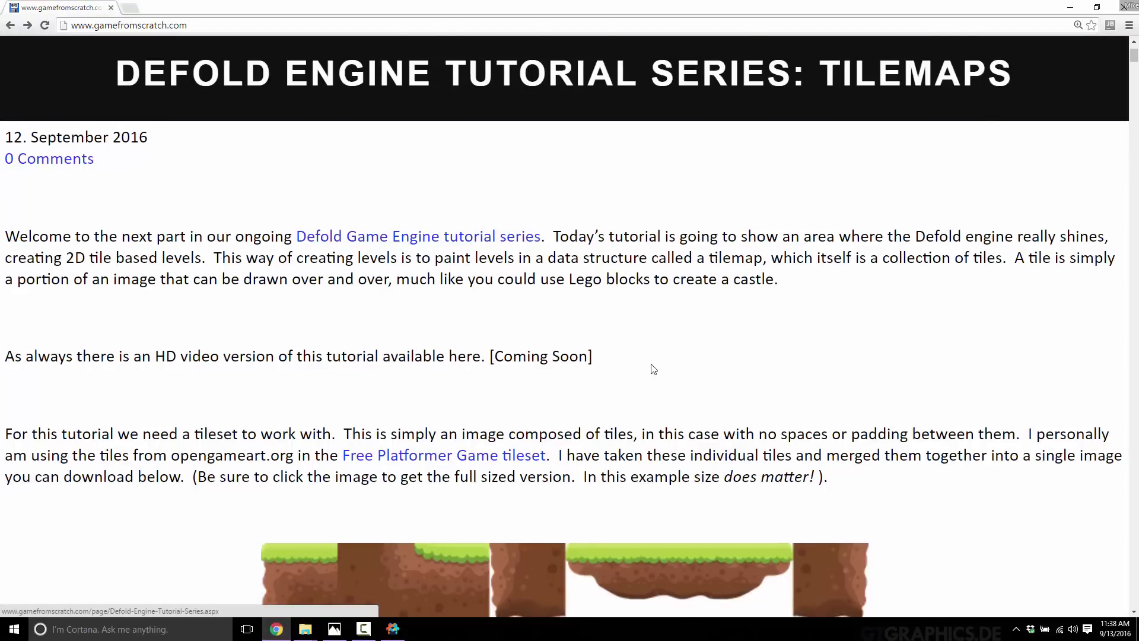
click(482, 379)
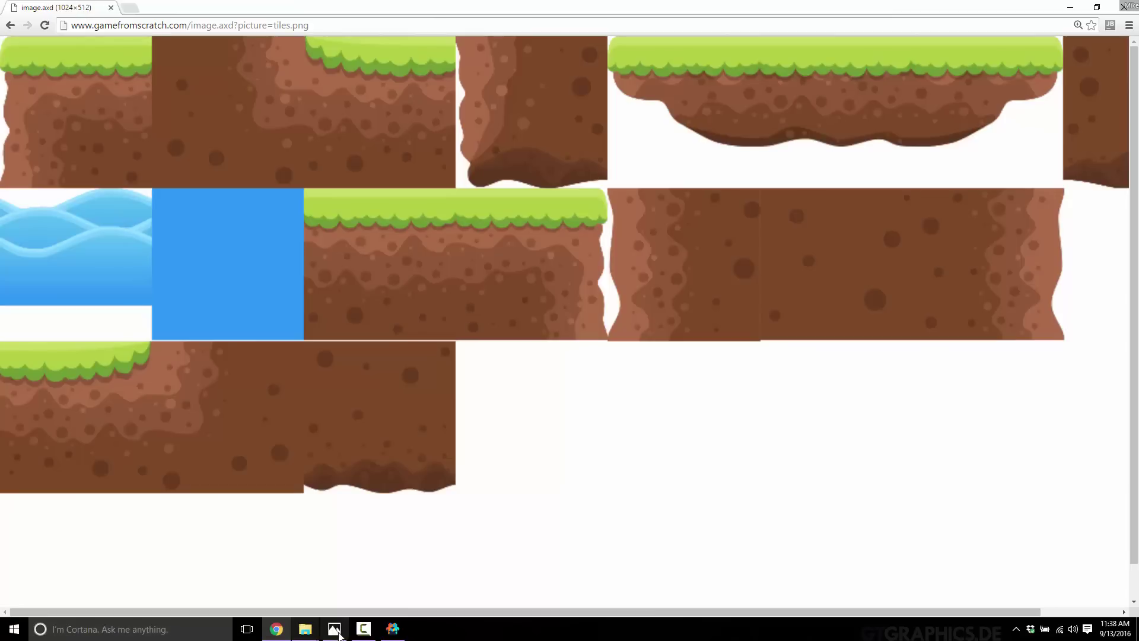
mouse_move(304, 634)
click(294, 579)
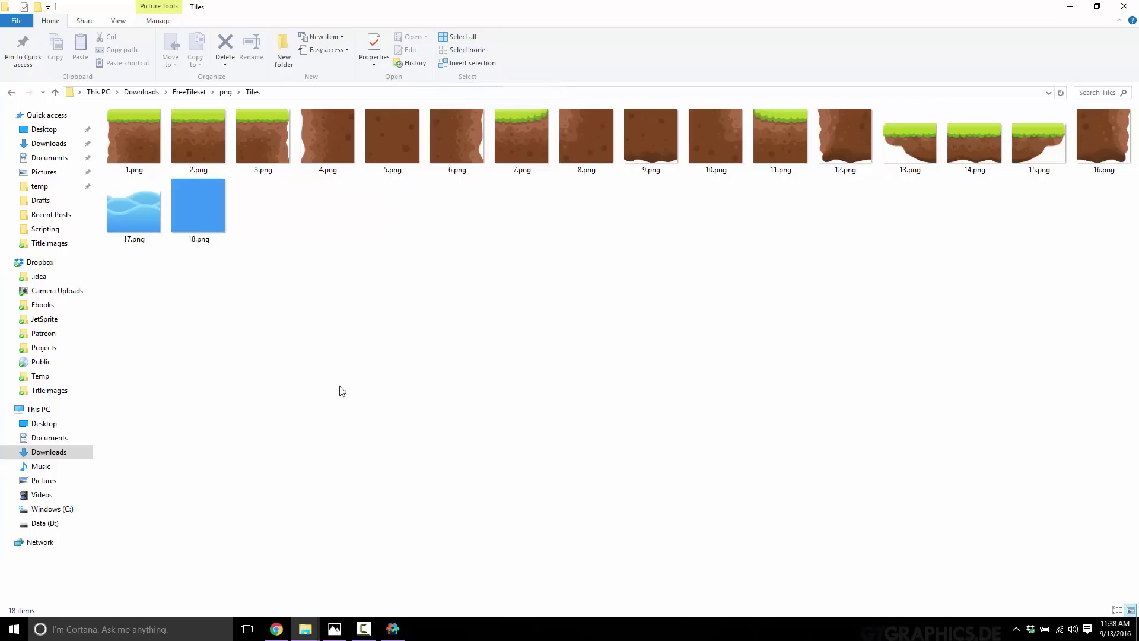
Return to the tilemaps article and open the Free Platformer Game tileset page in a background tab
click(399, 633)
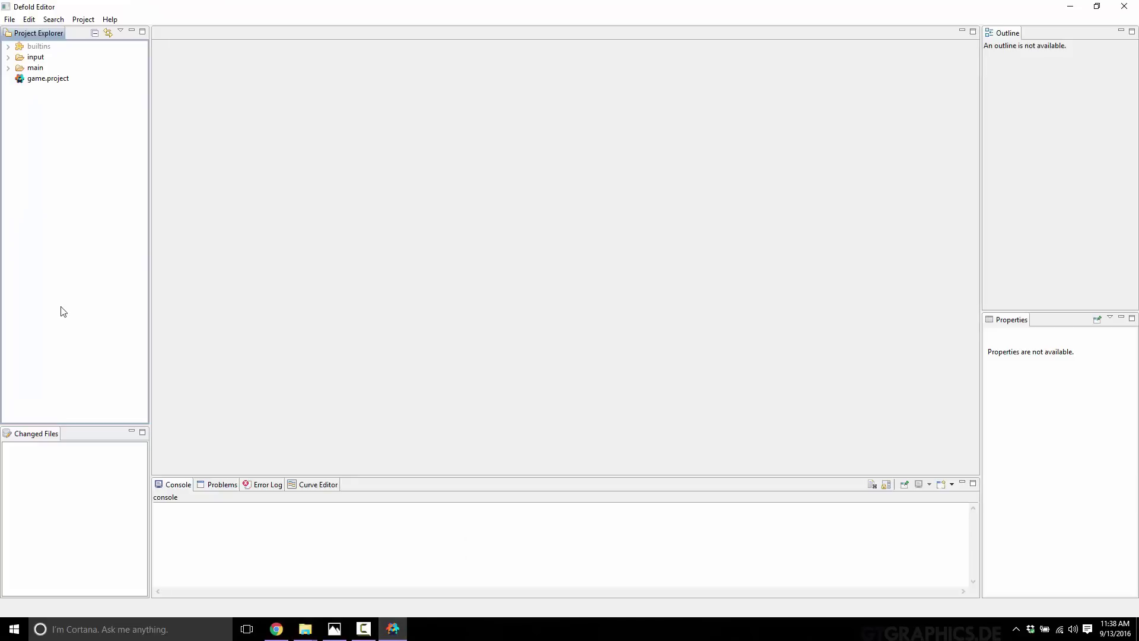
mouse_move(308, 638)
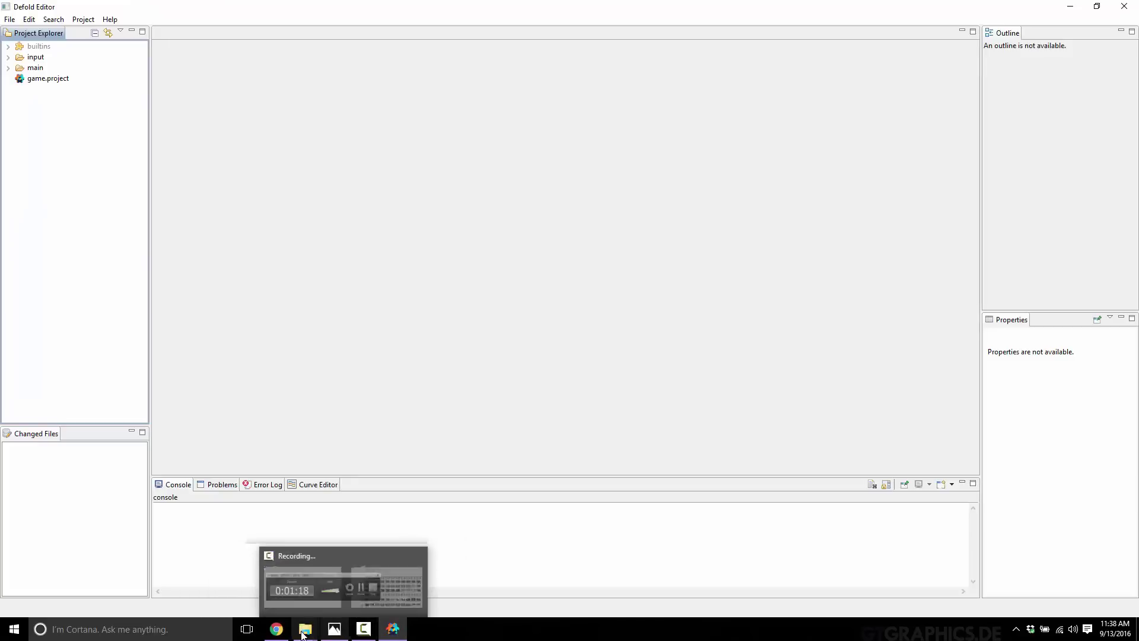
click(276, 627)
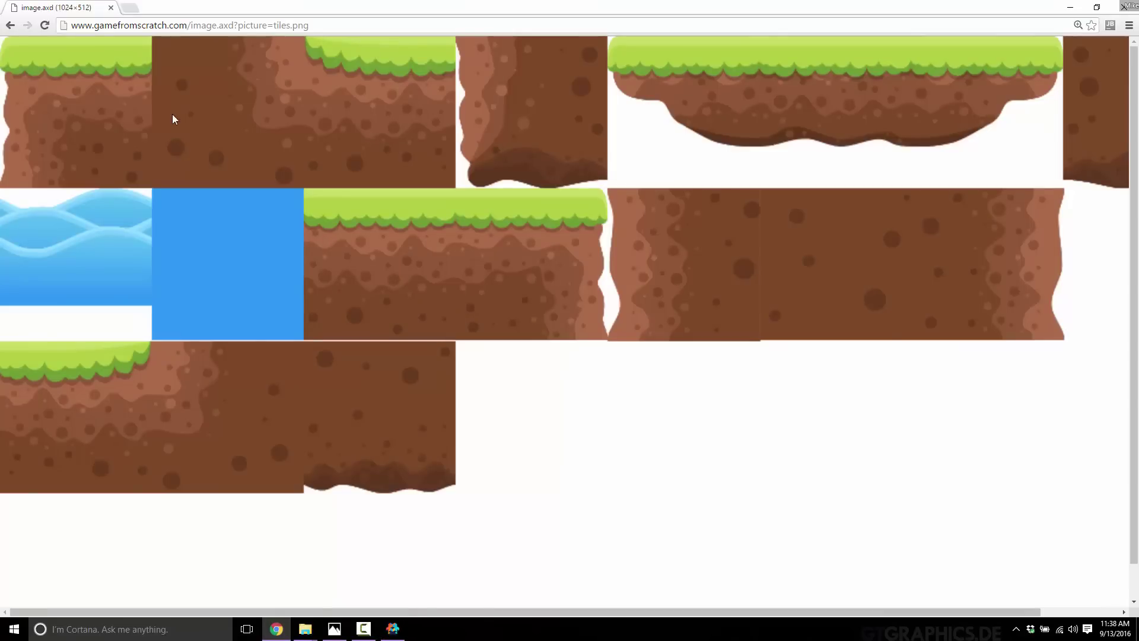
click(10, 25)
click(10, 25)
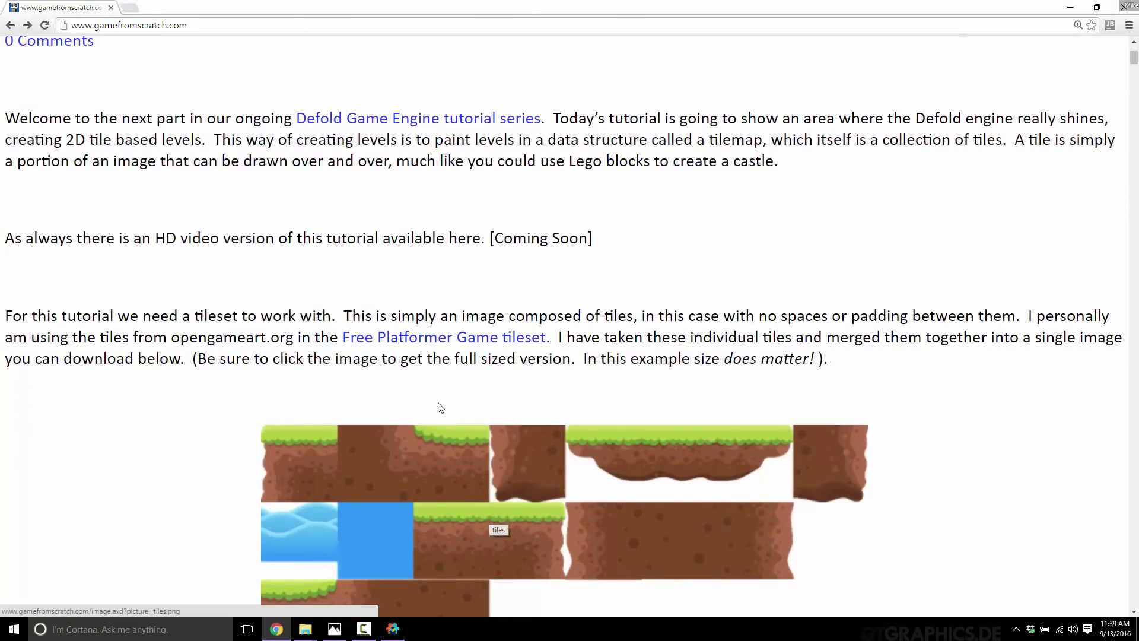
middle_click(421, 344)
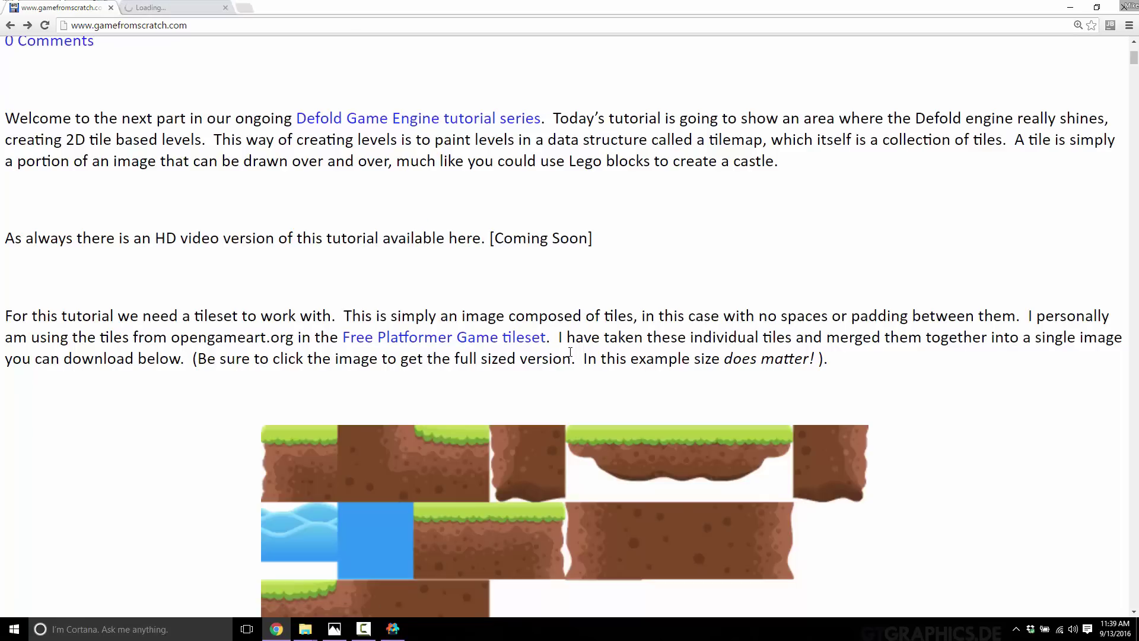
View and close the OpenGameArt tileset tab, then switch to the Defold Editor
click(188, 7)
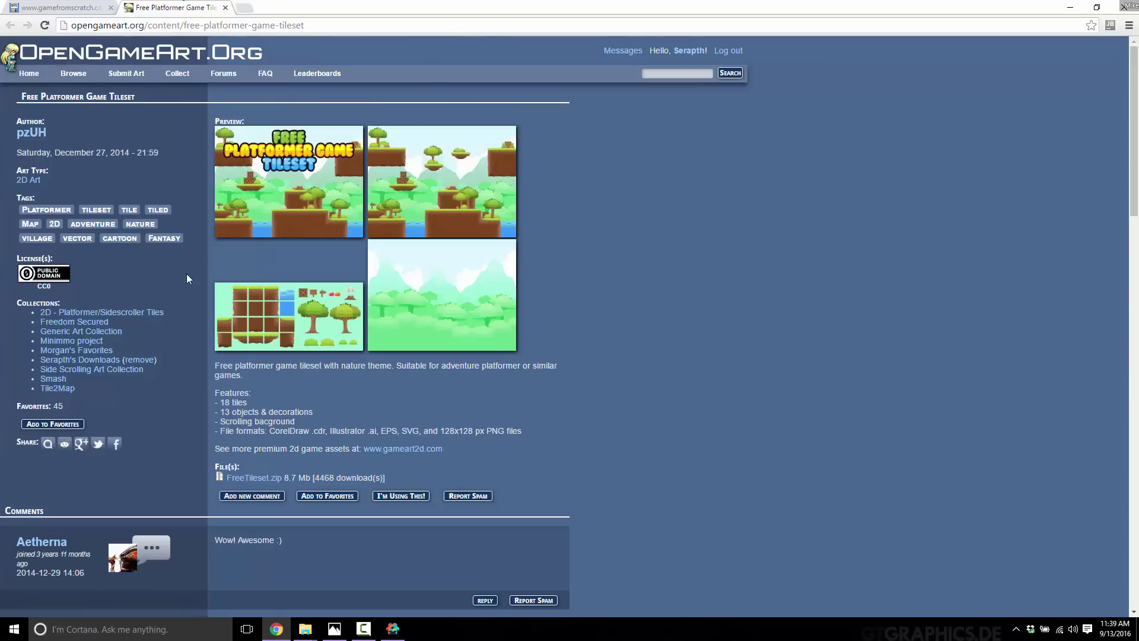
click(226, 7)
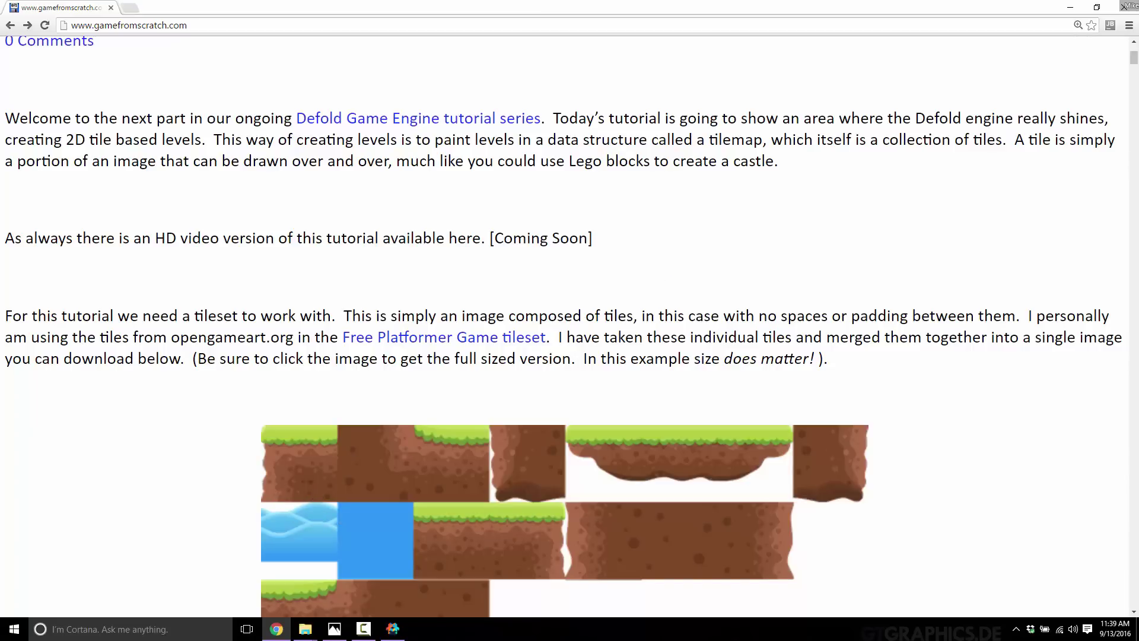
click(393, 628)
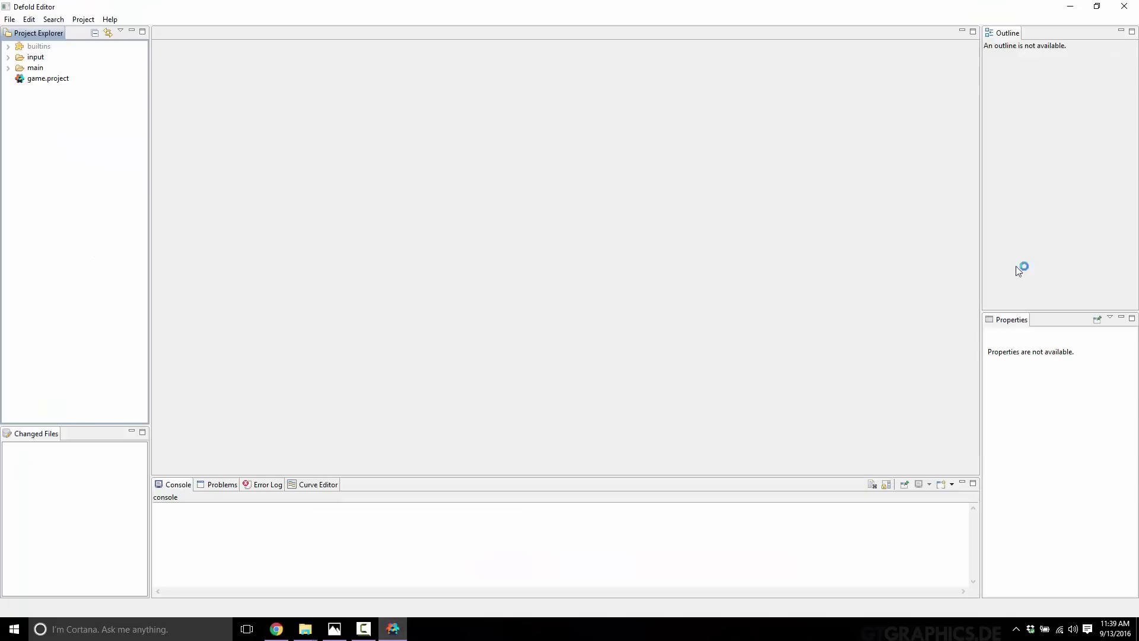
Create a new folder named level in the project
right_click(106, 145)
mouse_move(123, 155)
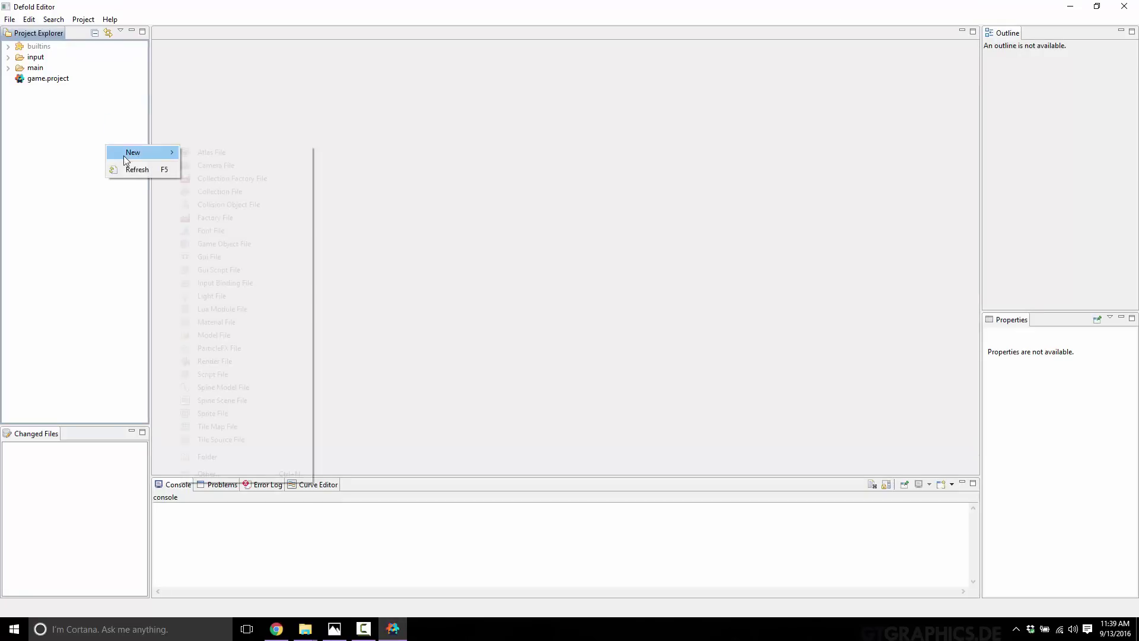
click(230, 457)
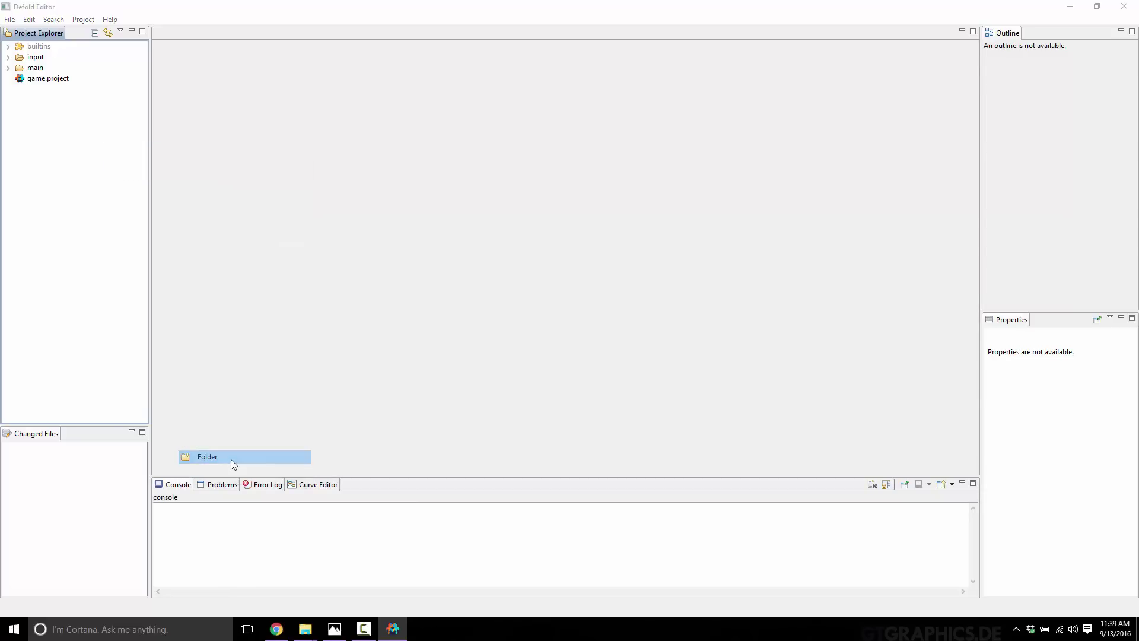
text(level)
key(Return)
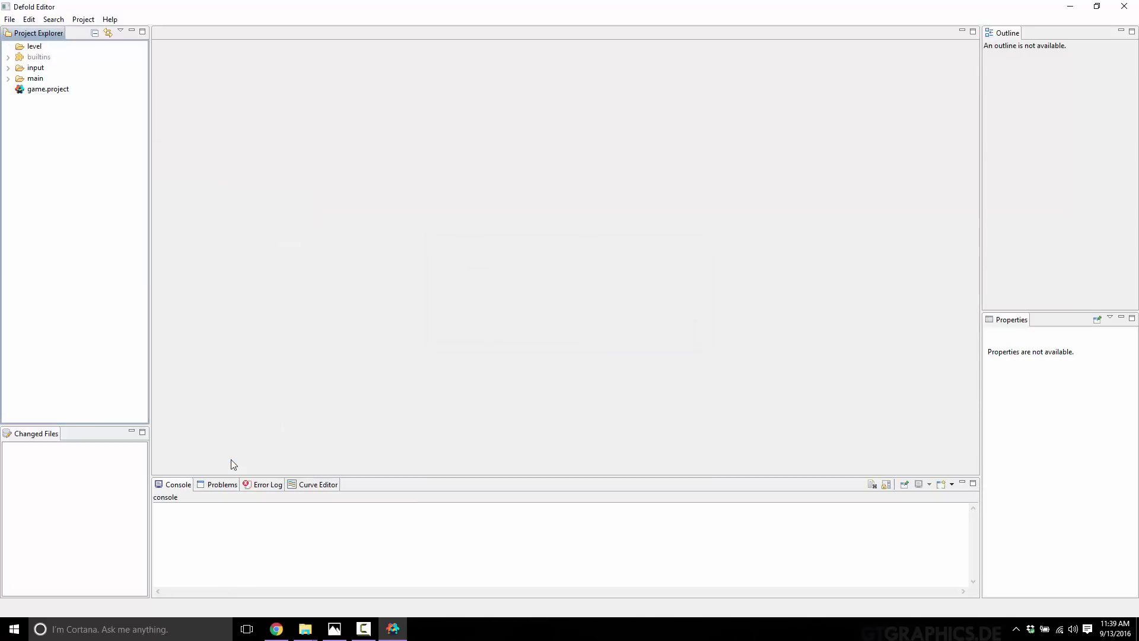
Create an images folder inside level, then show the desktop
right_click(34, 46)
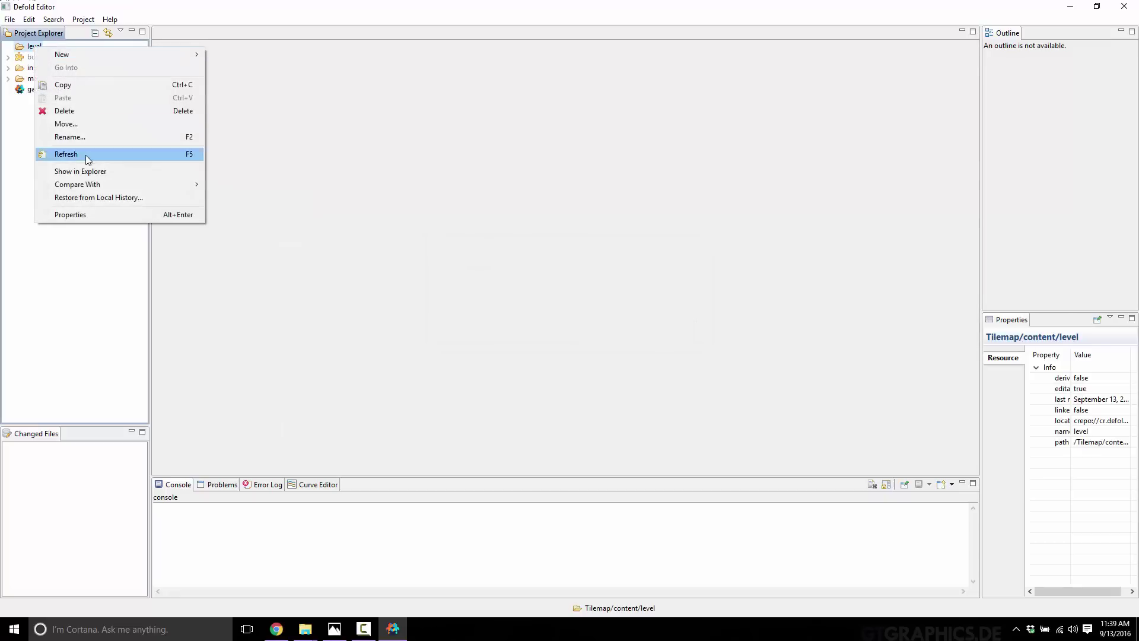
click(20, 152)
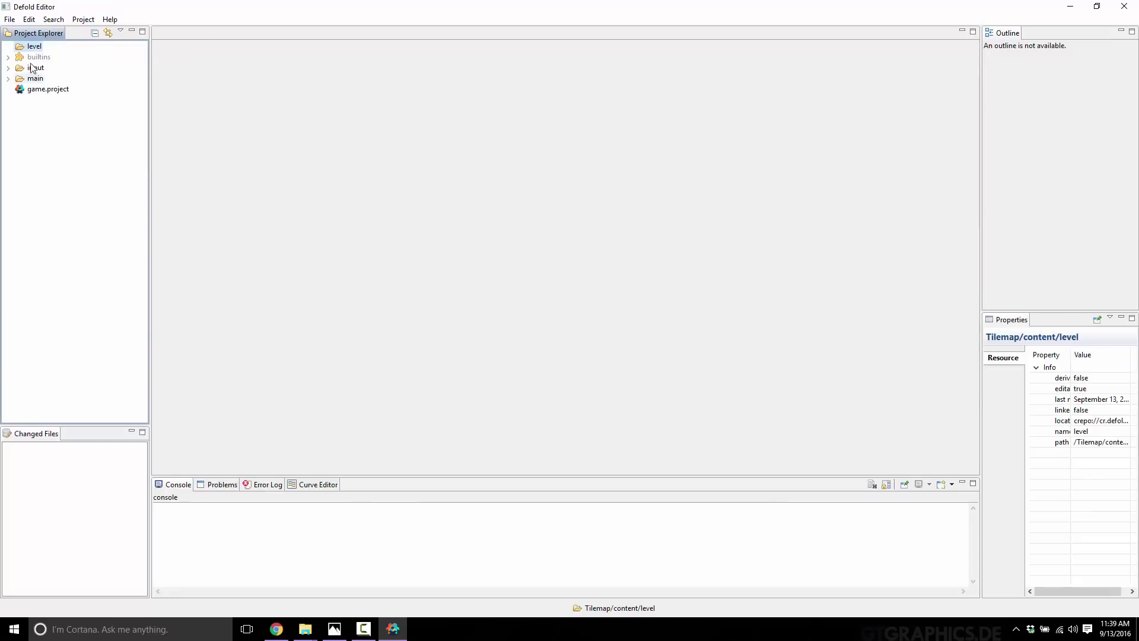
right_click(33, 48)
mouse_move(48, 56)
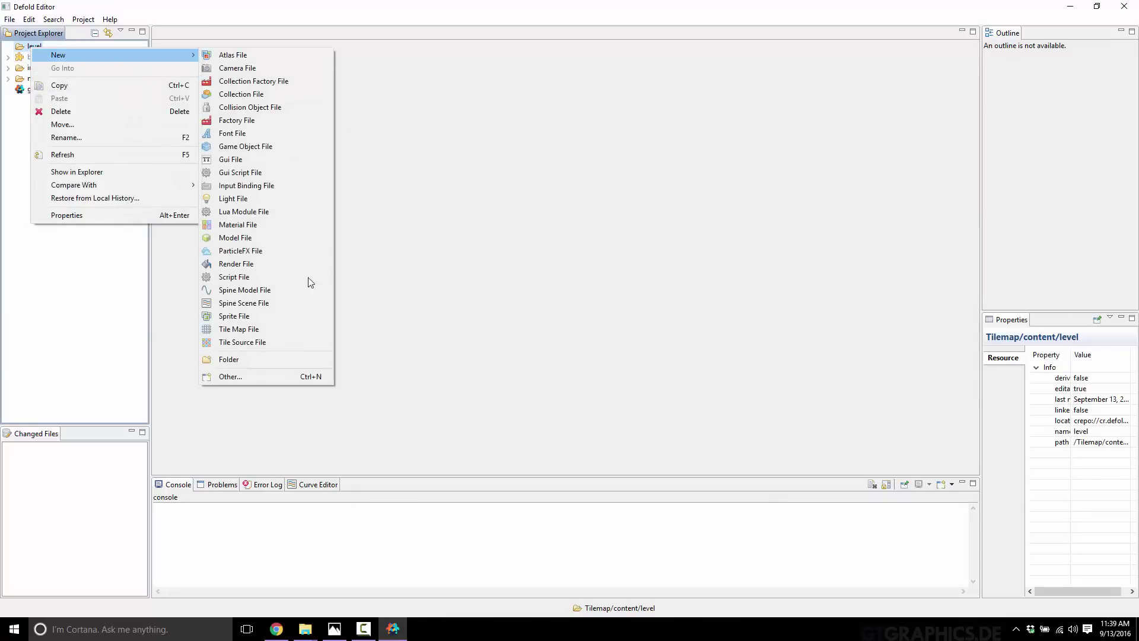
click(274, 360)
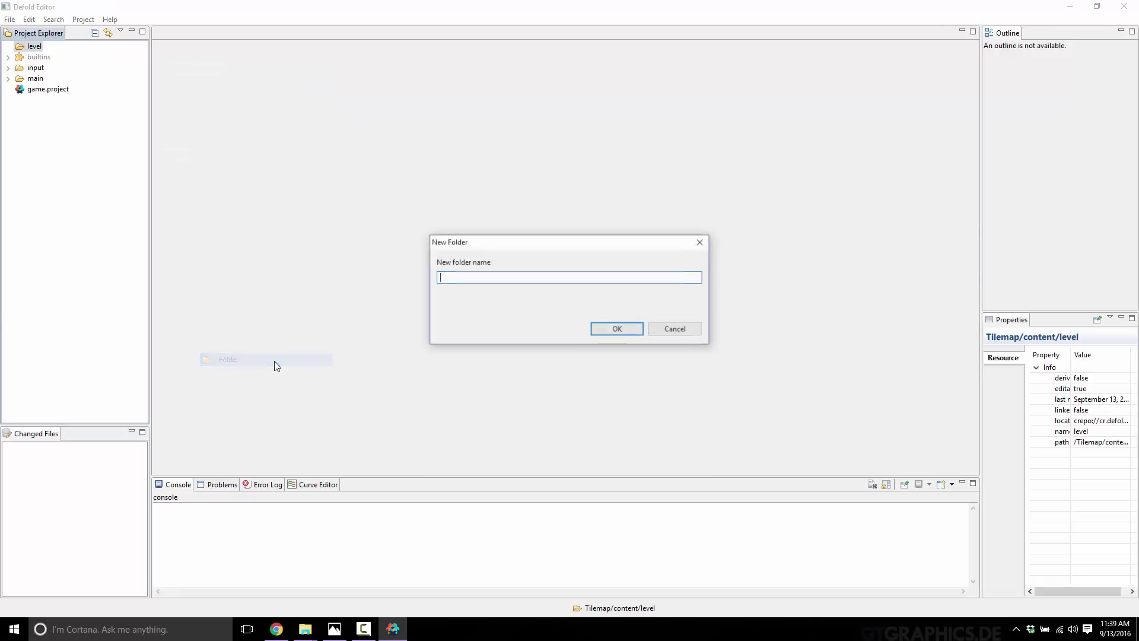
text(images)
key(Return)
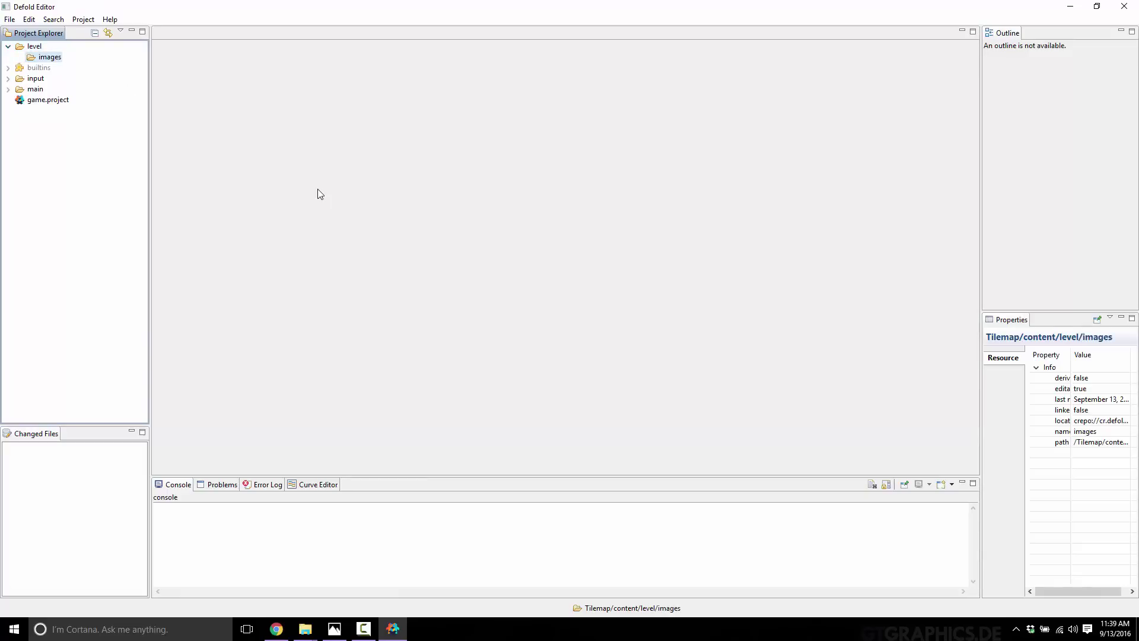
key(super+d)
Copy tiles.png from the desktop into level/images and maximize the Defold Editor window
drag(150, 215, 46, 66)
key(super+Tab)
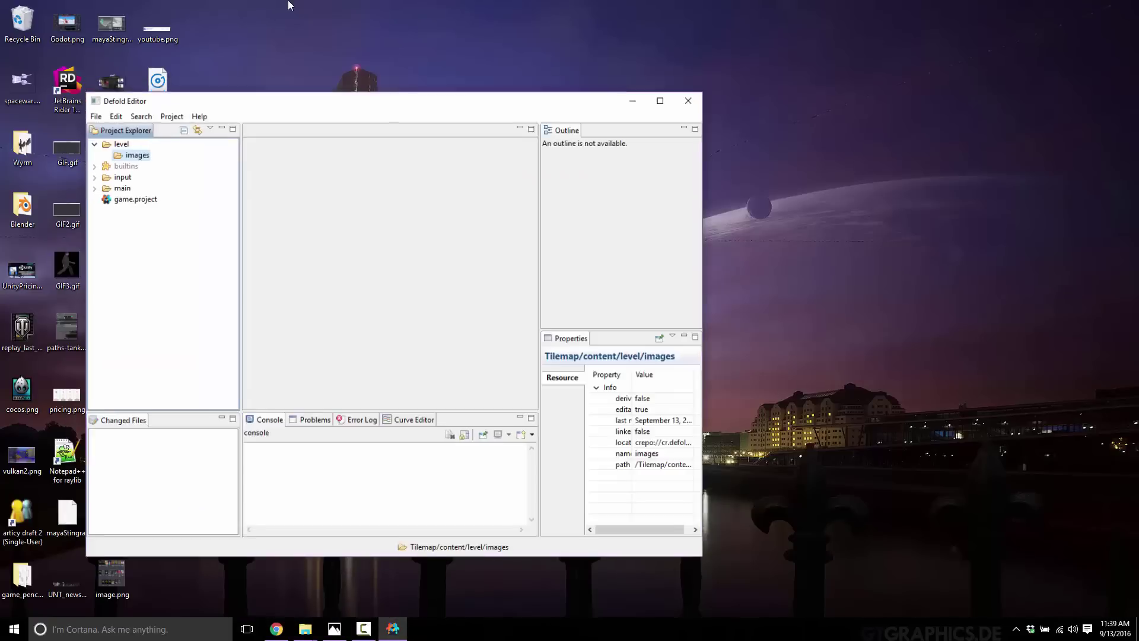
drag(248, 118, 390, 95)
drag(157, 208, 302, 148)
click(275, 149)
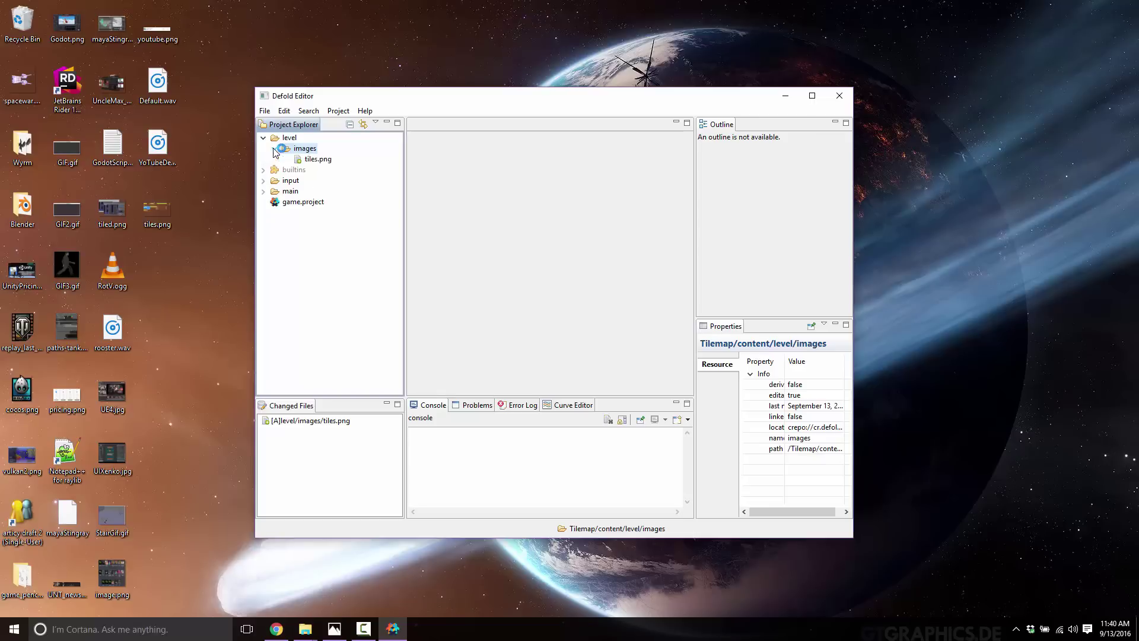
double_click(519, 97)
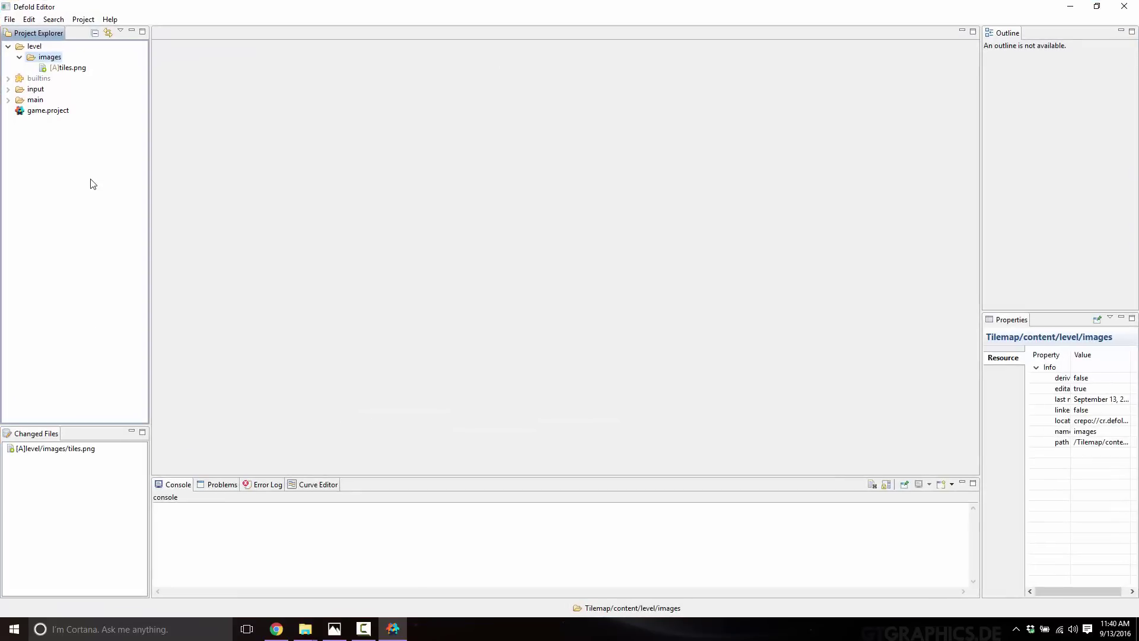
click(52, 70)
double_click(52, 70)
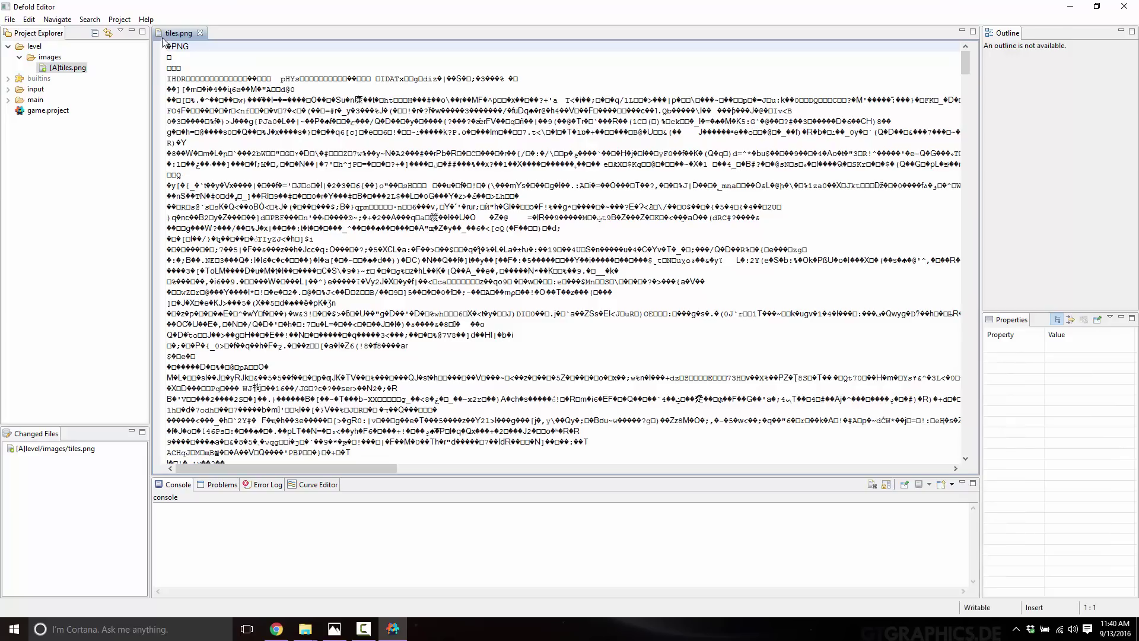
click(199, 33)
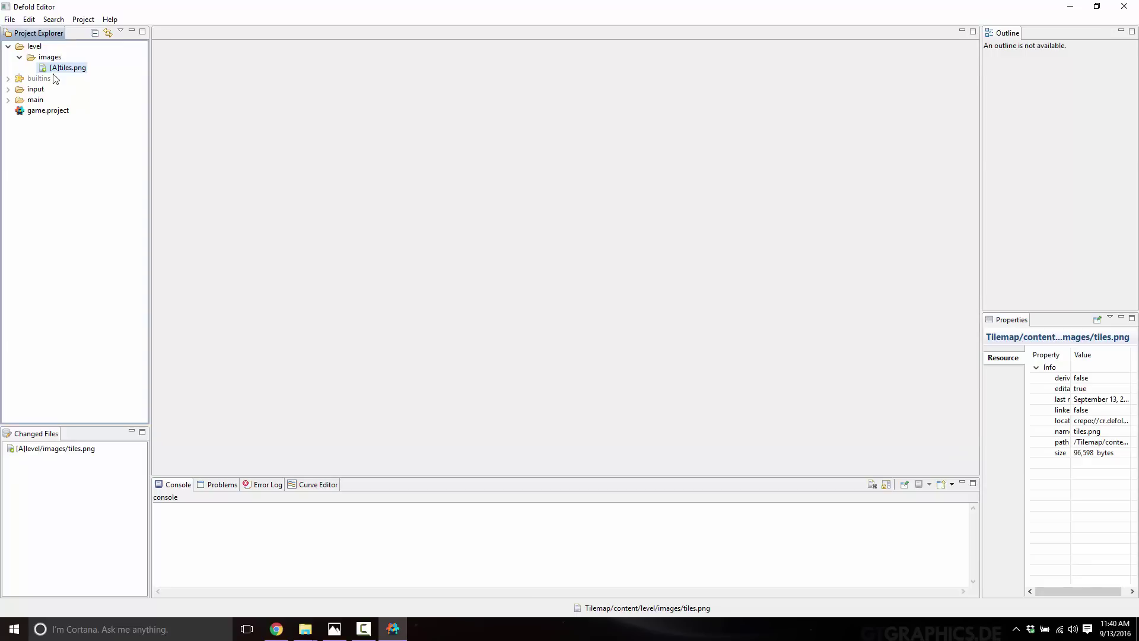
click(20, 48)
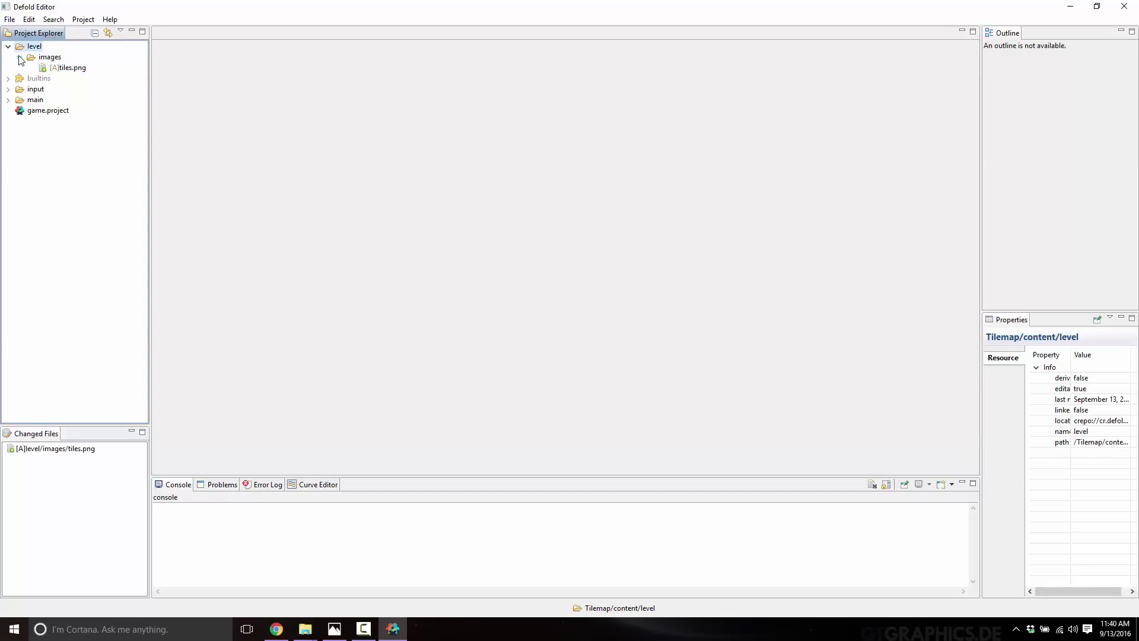
click(19, 58)
Create a tile source file named tiles.tilesource in the level folder
right_click(27, 45)
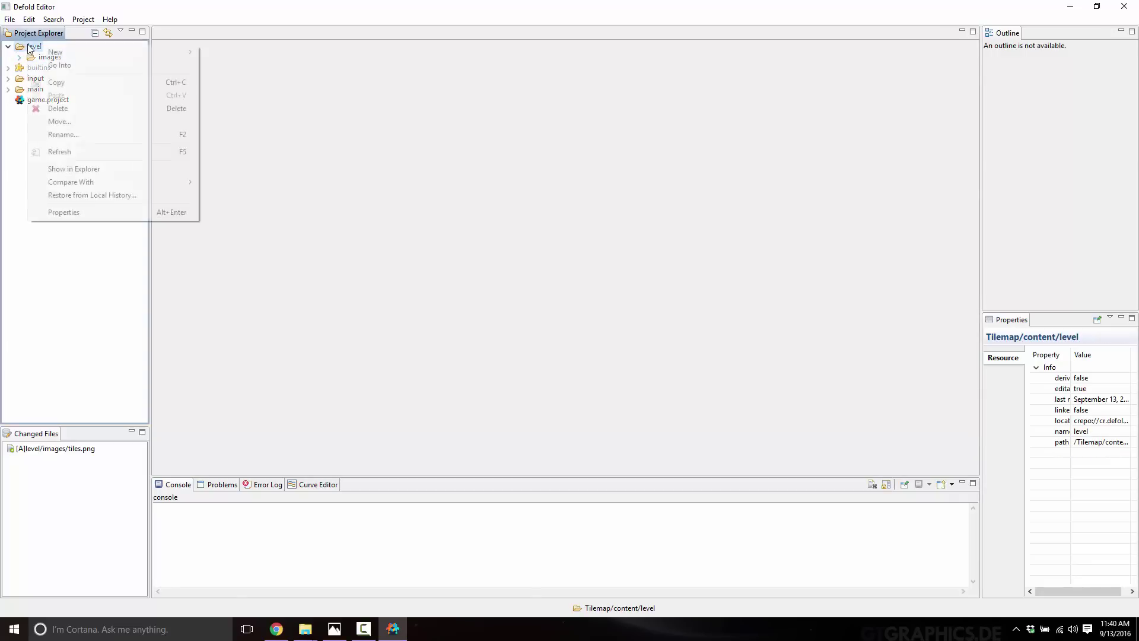
mouse_move(89, 51)
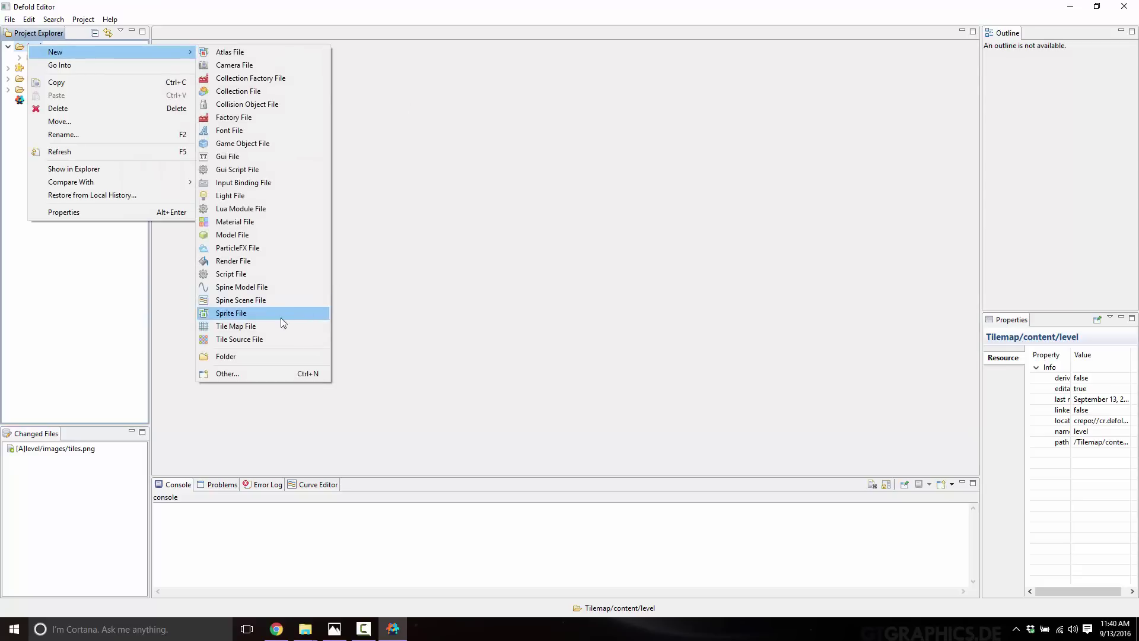
click(247, 340)
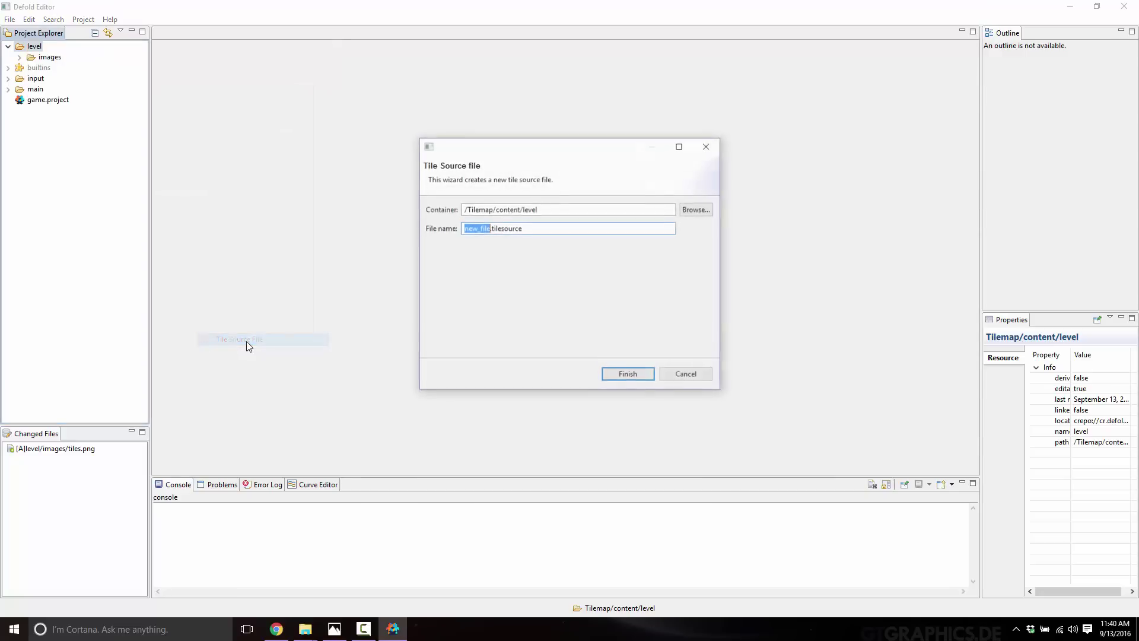
text(tiles)
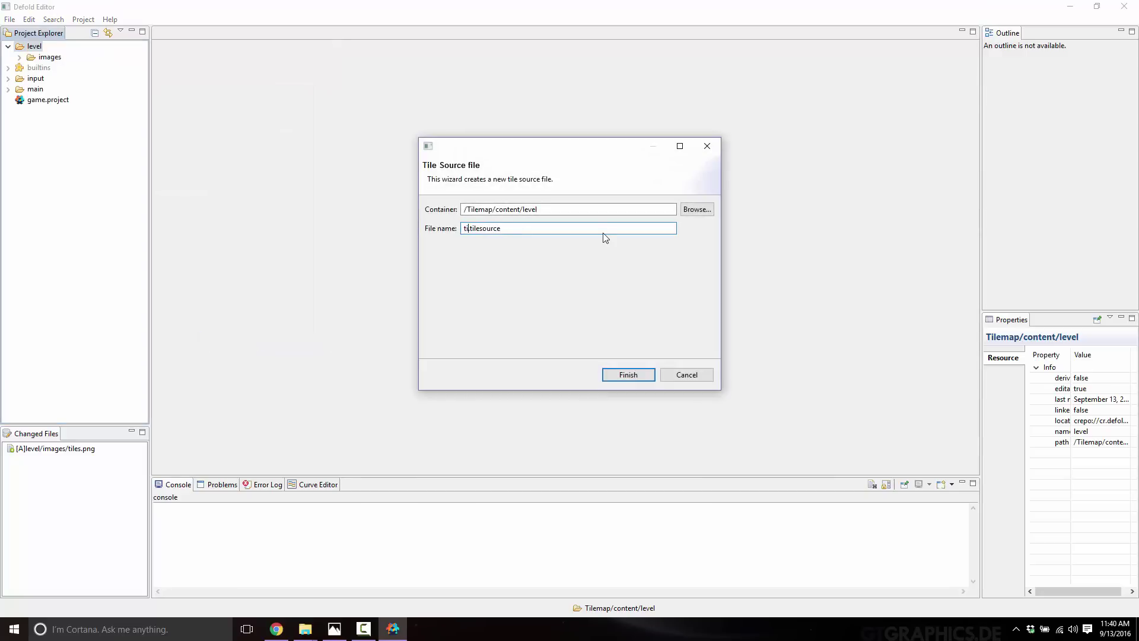
key(Return)
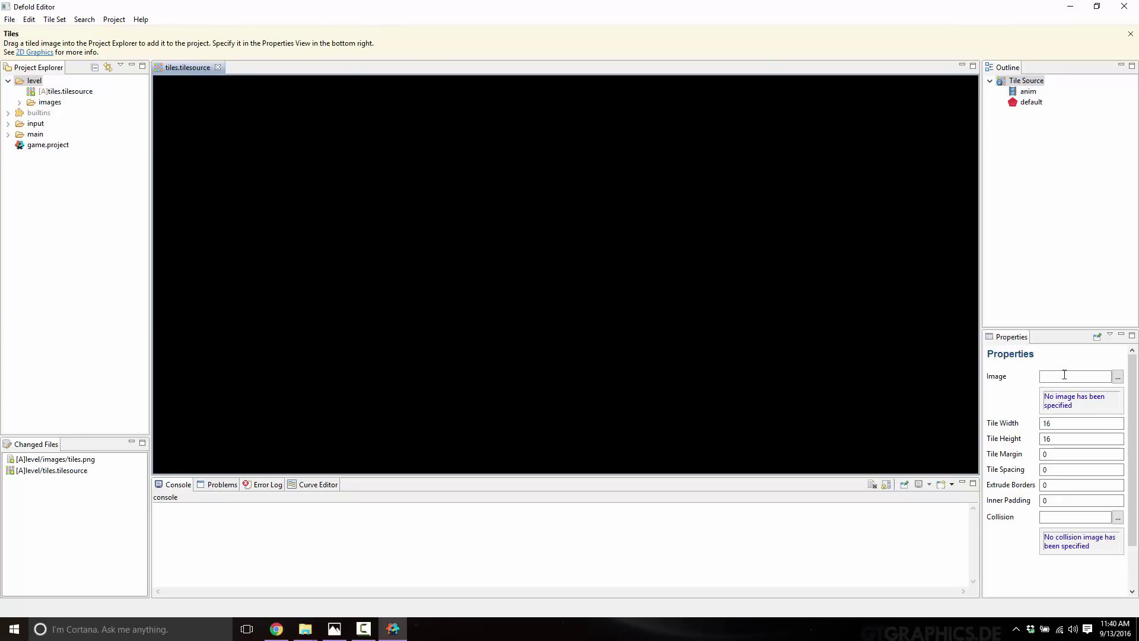
Set the tile source image to /level/images/tiles.png
click(1117, 377)
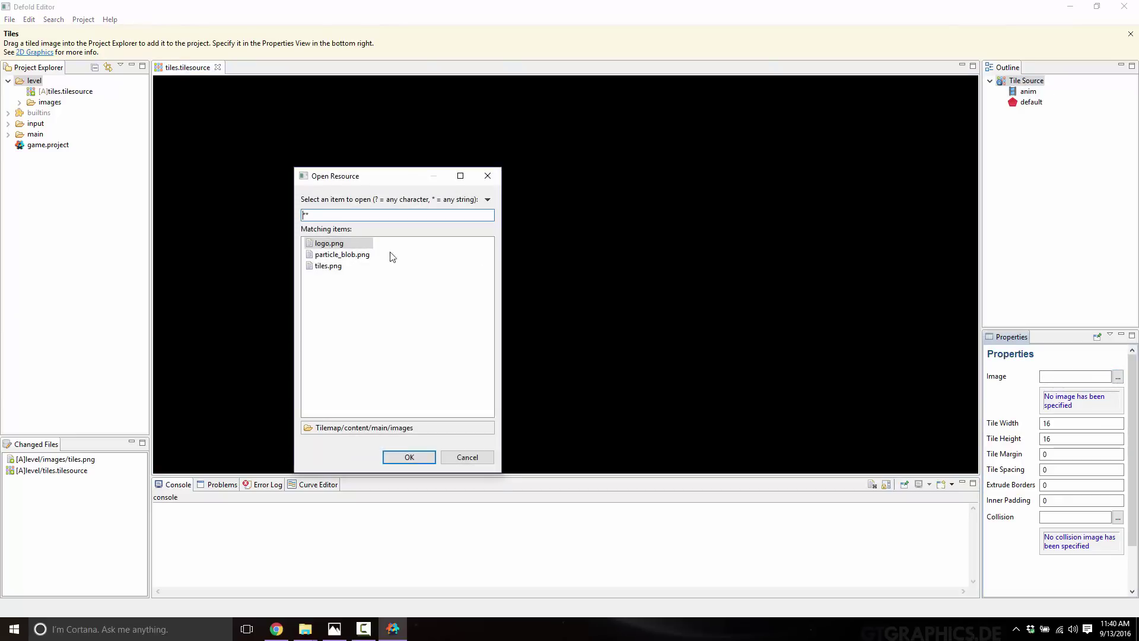
double_click(320, 266)
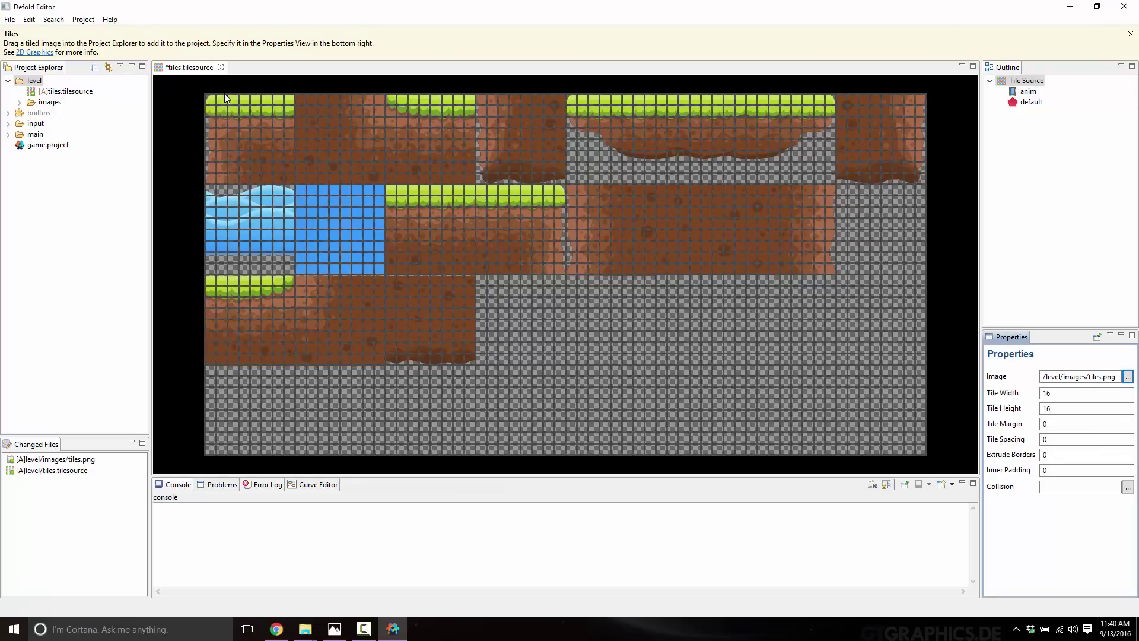
Set the tile width and tile height to 64 and save the tile source
double_click(1072, 392)
double_click(1063, 407)
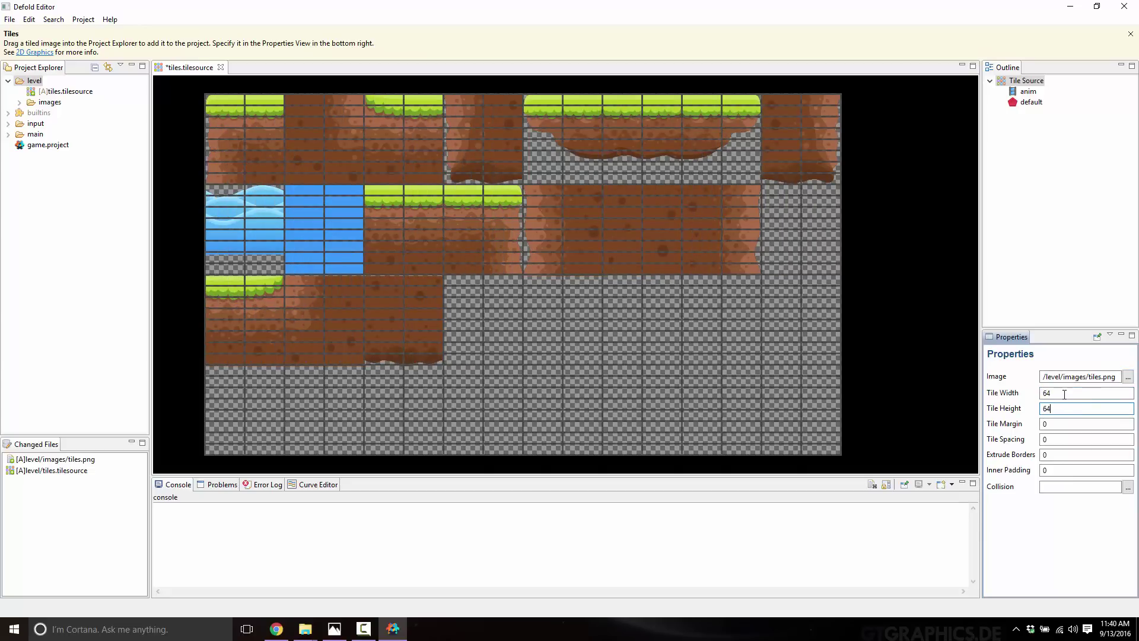
double_click(1064, 394)
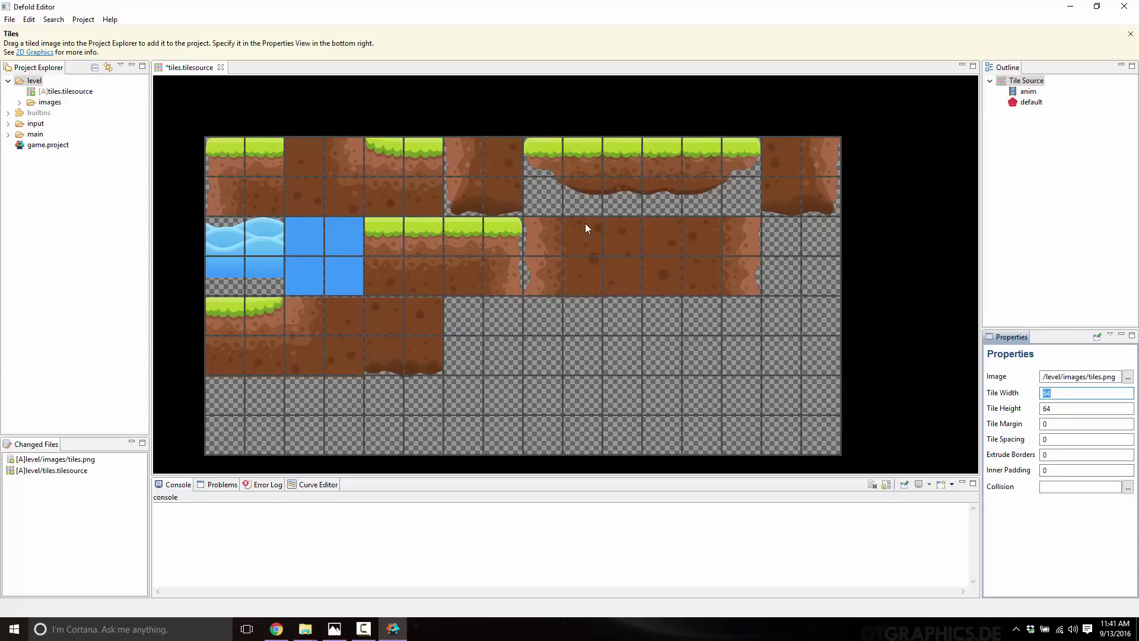
key(ctrl+s)
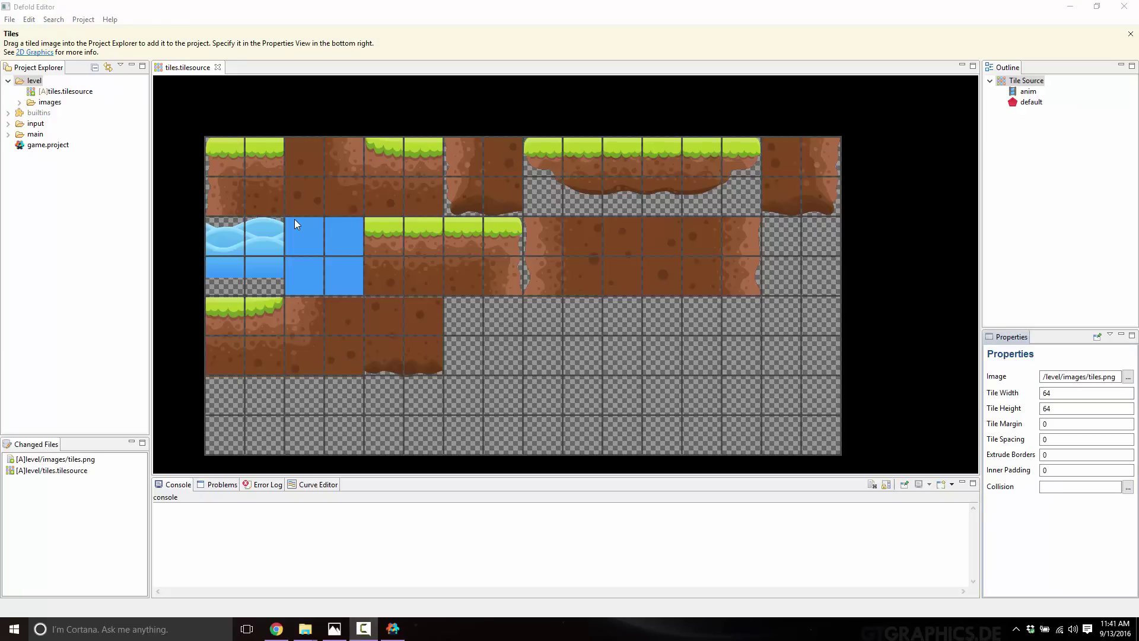
Create a tile map file named map.tilemap in the level folder
click(34, 81)
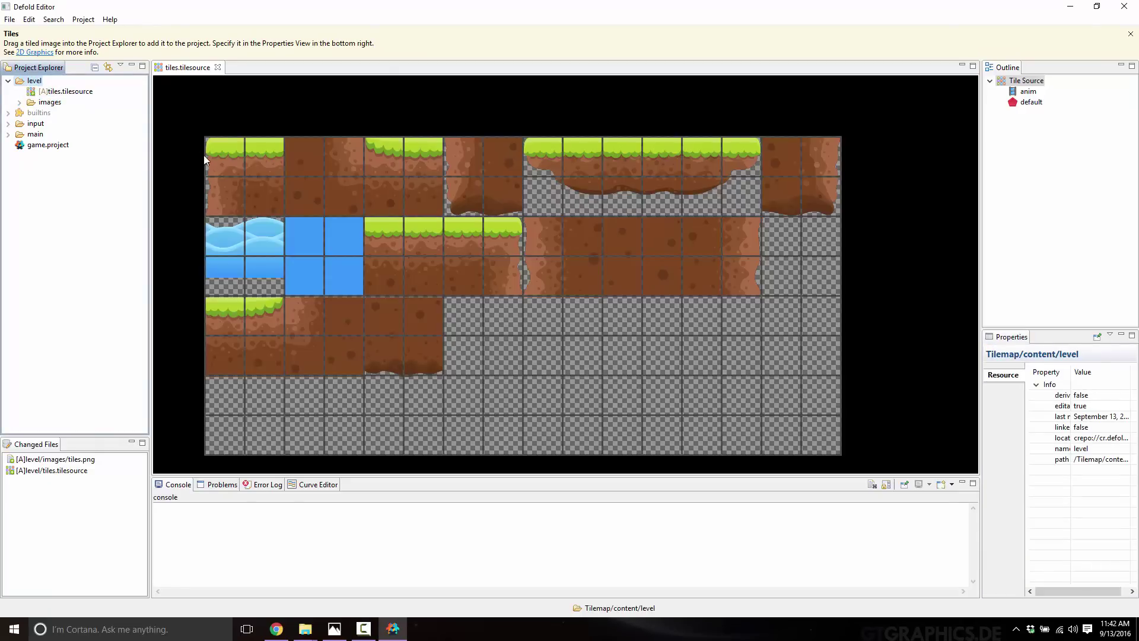
right_click(30, 81)
mouse_move(47, 93)
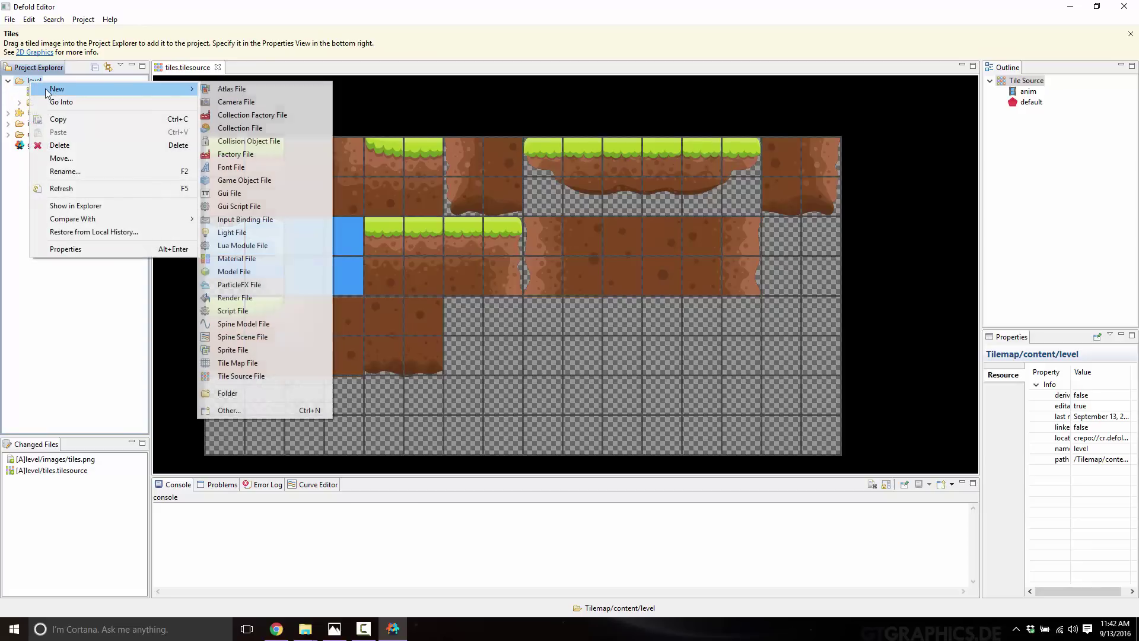
click(95, 90)
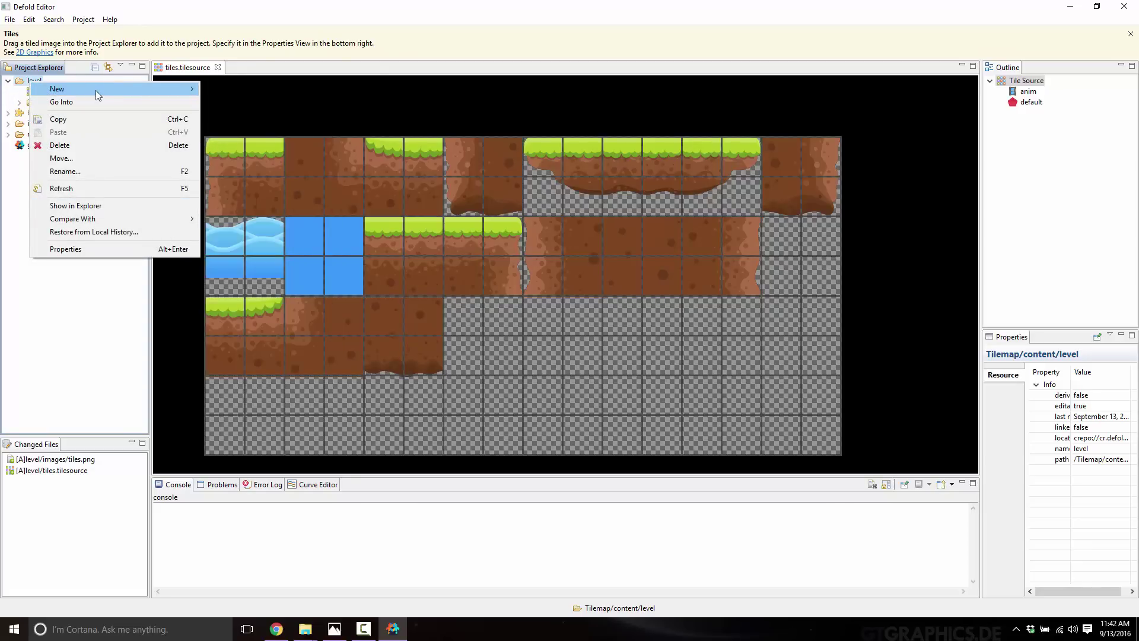
mouse_move(96, 92)
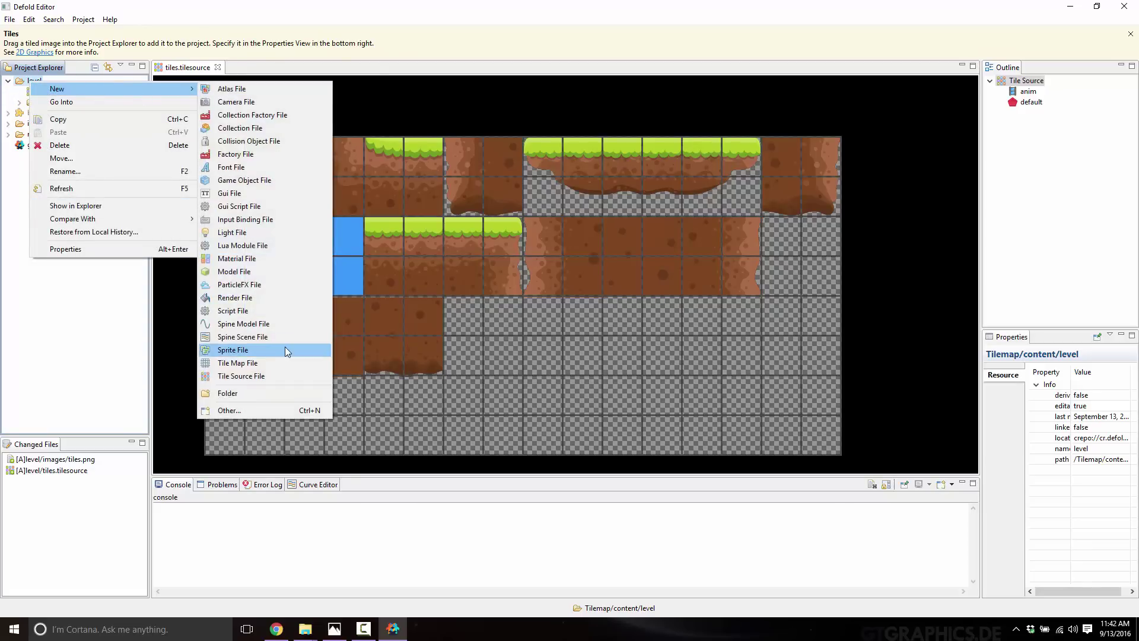
click(231, 364)
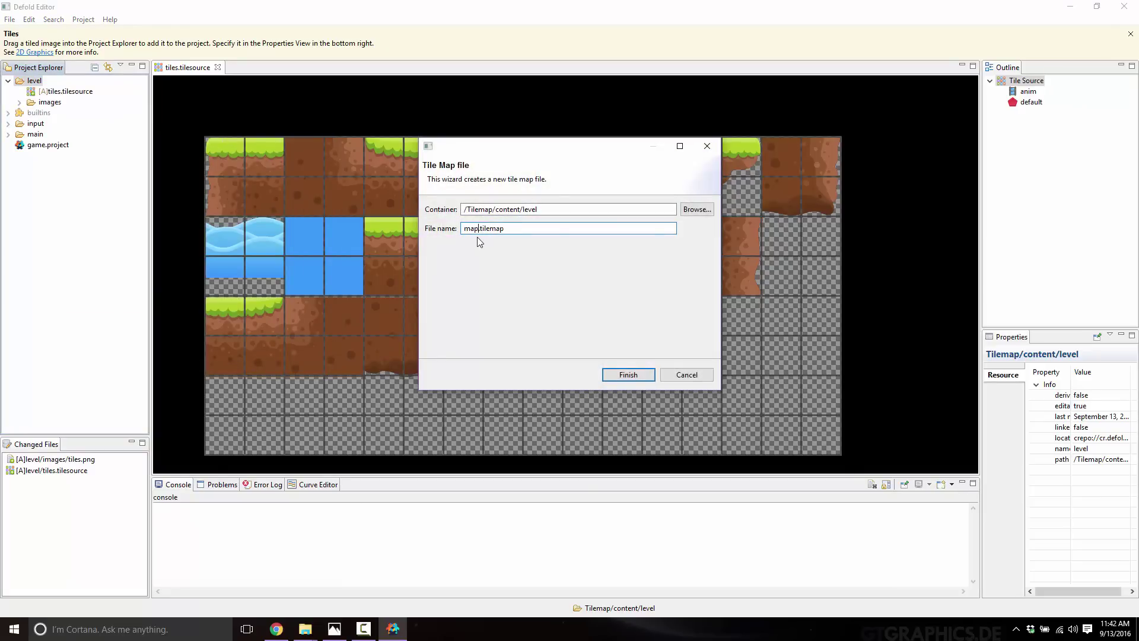
key(Return)
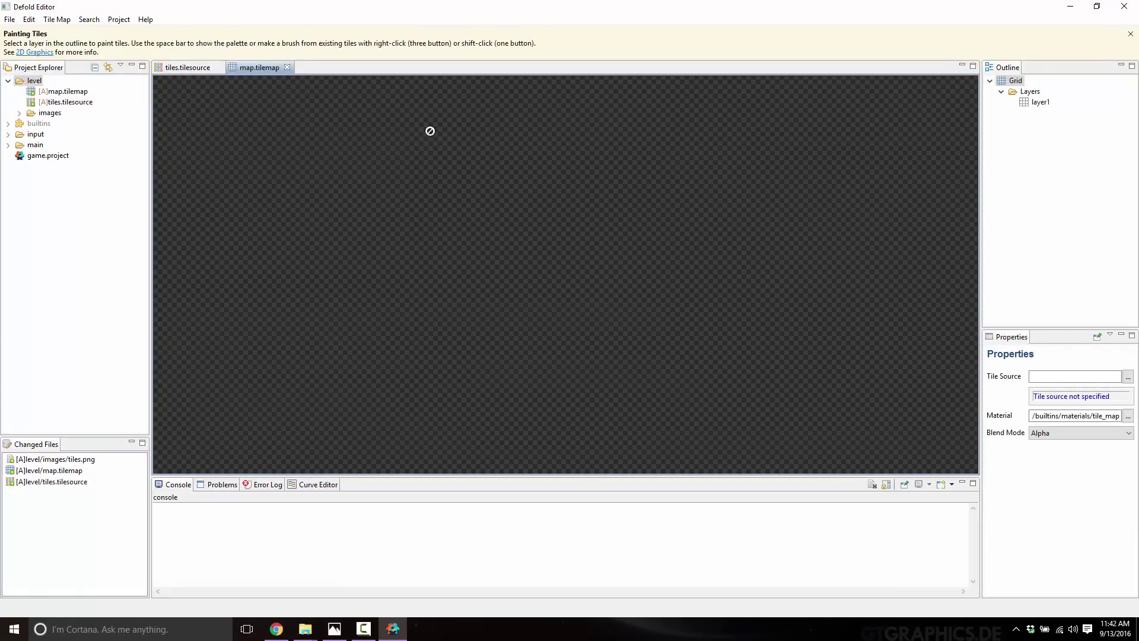
Set the map's tile source to /level/tiles.tilesource and save map.tilemap
click(1016, 84)
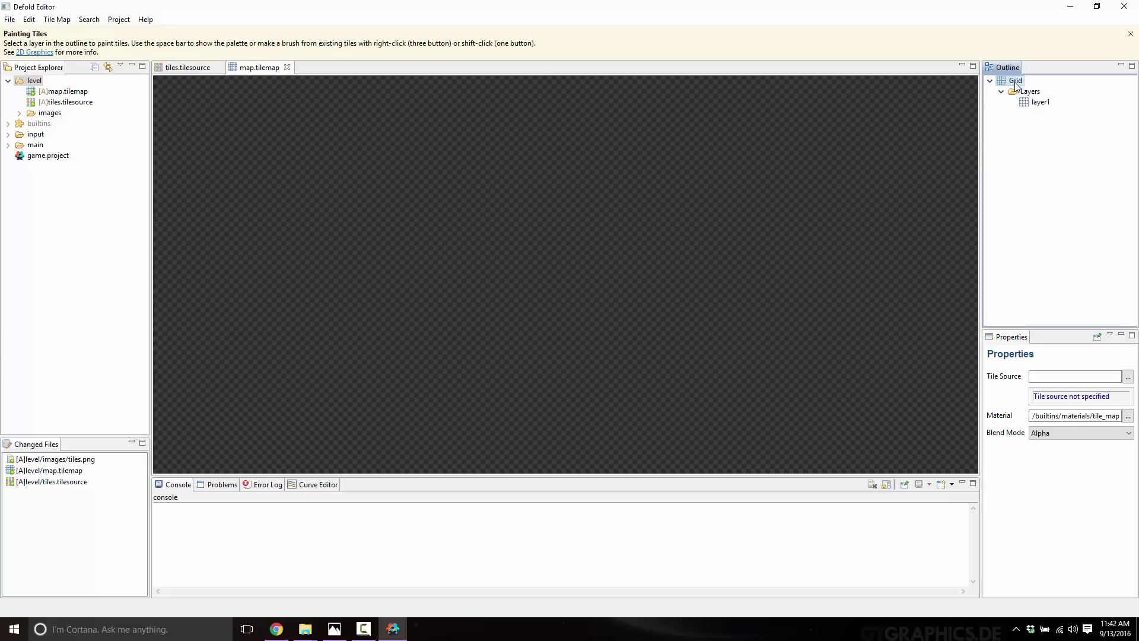
click(1128, 378)
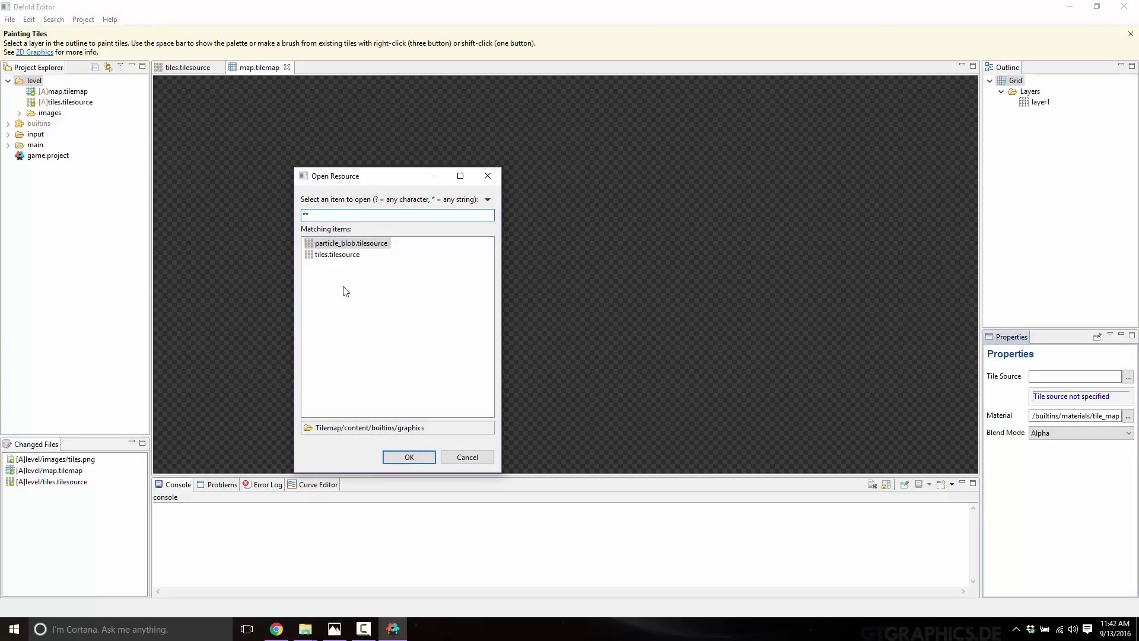
double_click(330, 254)
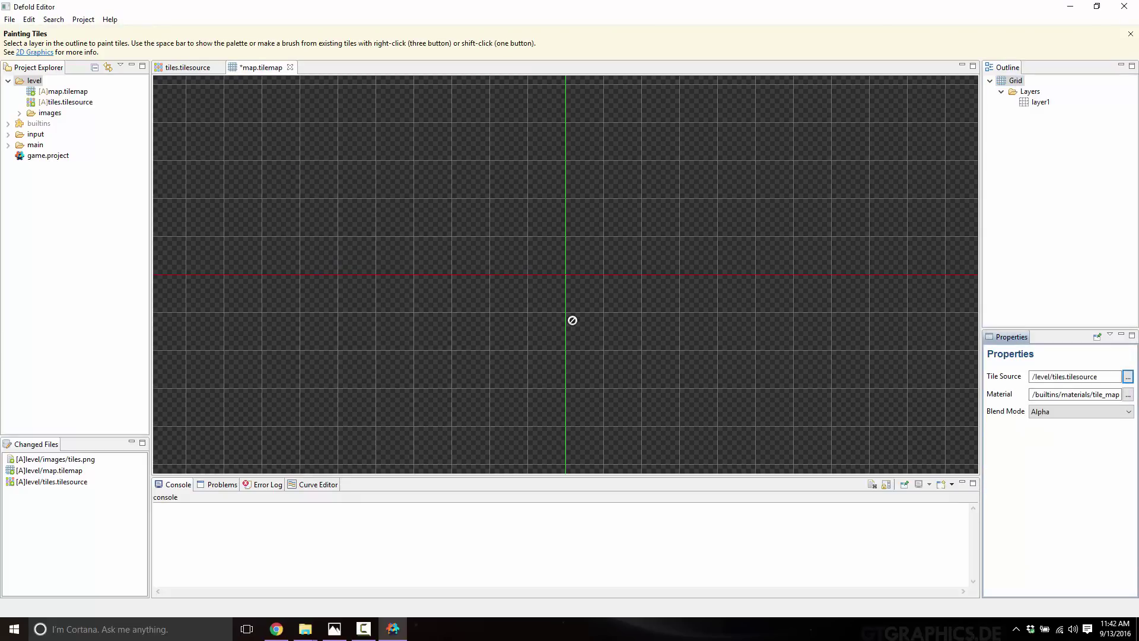
scroll(551, 318, down, 2)
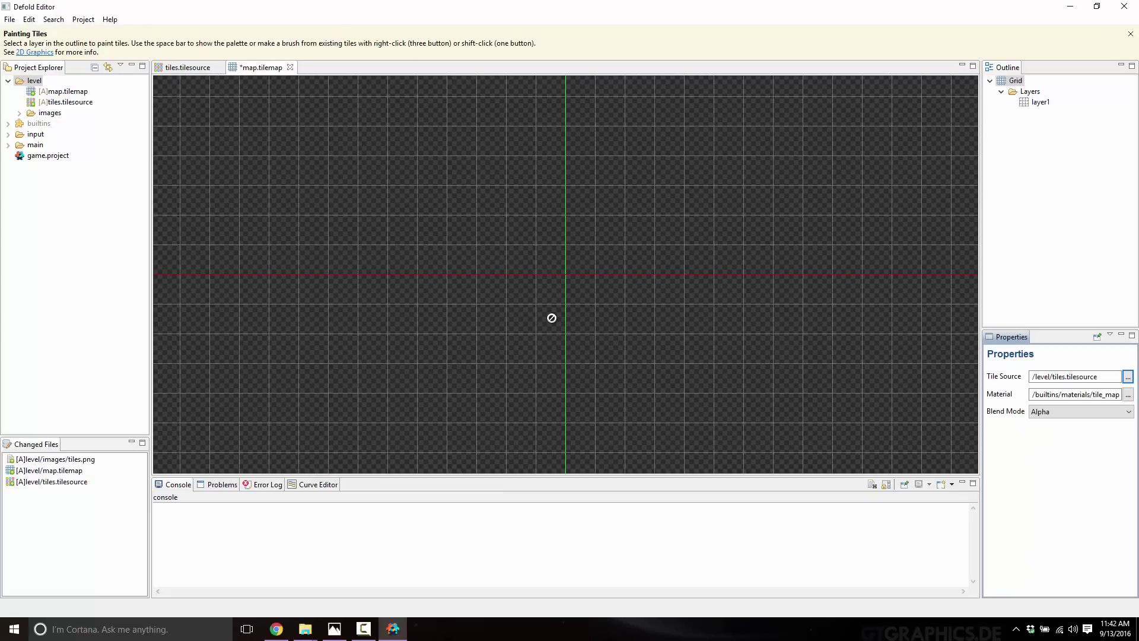
middle_drag(501, 338, 197, 455)
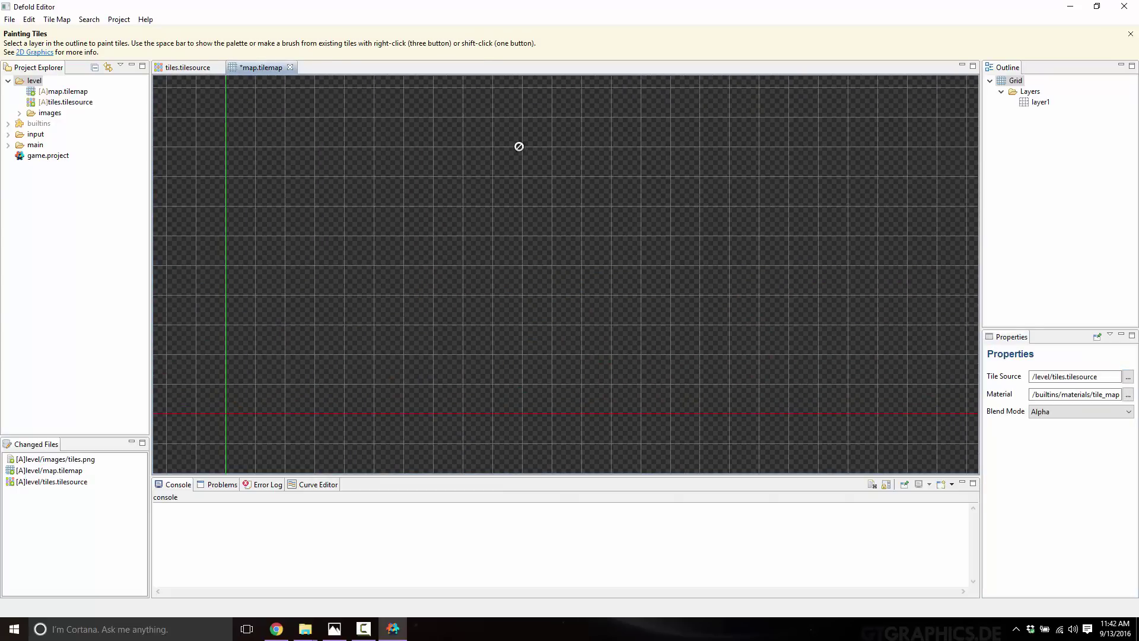
middle_drag(279, 419, 335, 426)
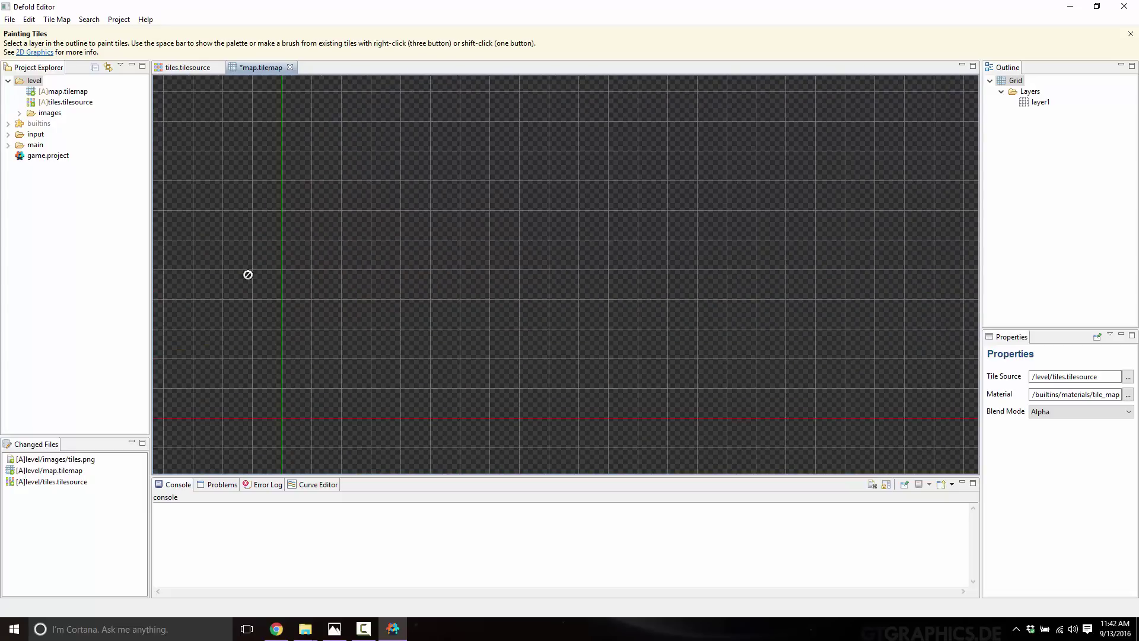
key(ctrl+s)
click(187, 67)
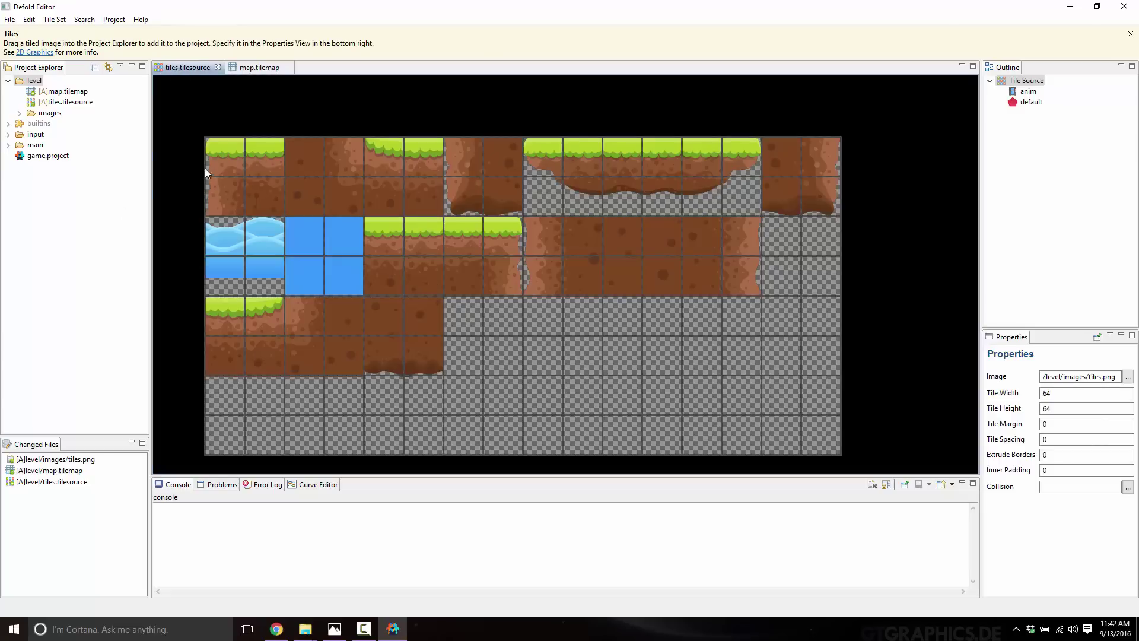
click(261, 68)
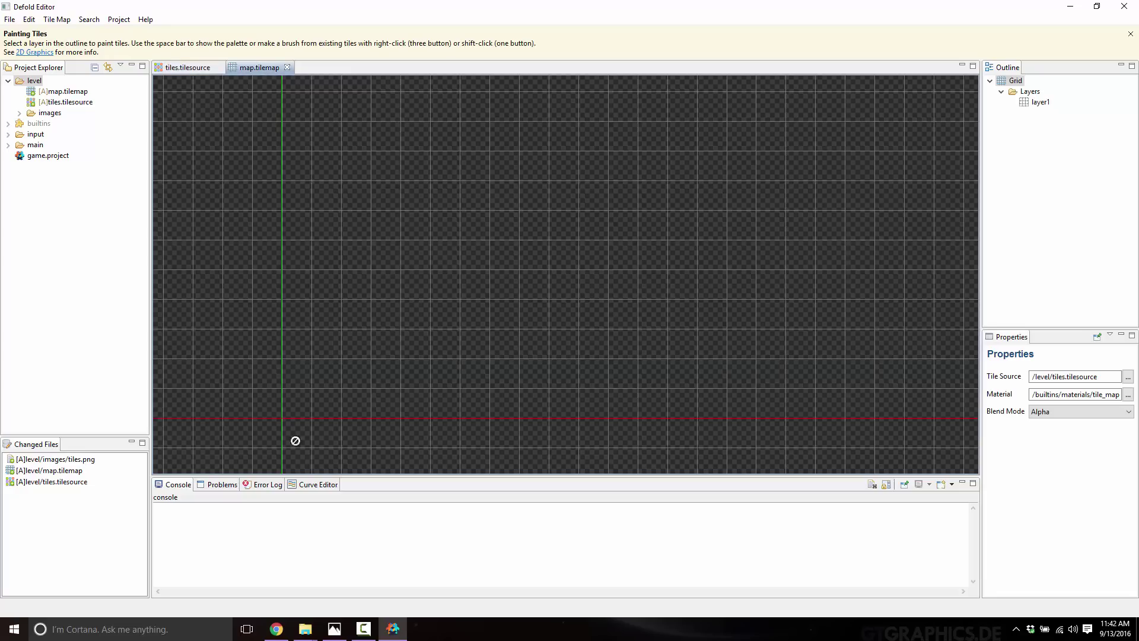
Select layer1 in the map's Outline to show its properties: Id layer1, Z 0, visible
click(1042, 104)
click(1041, 103)
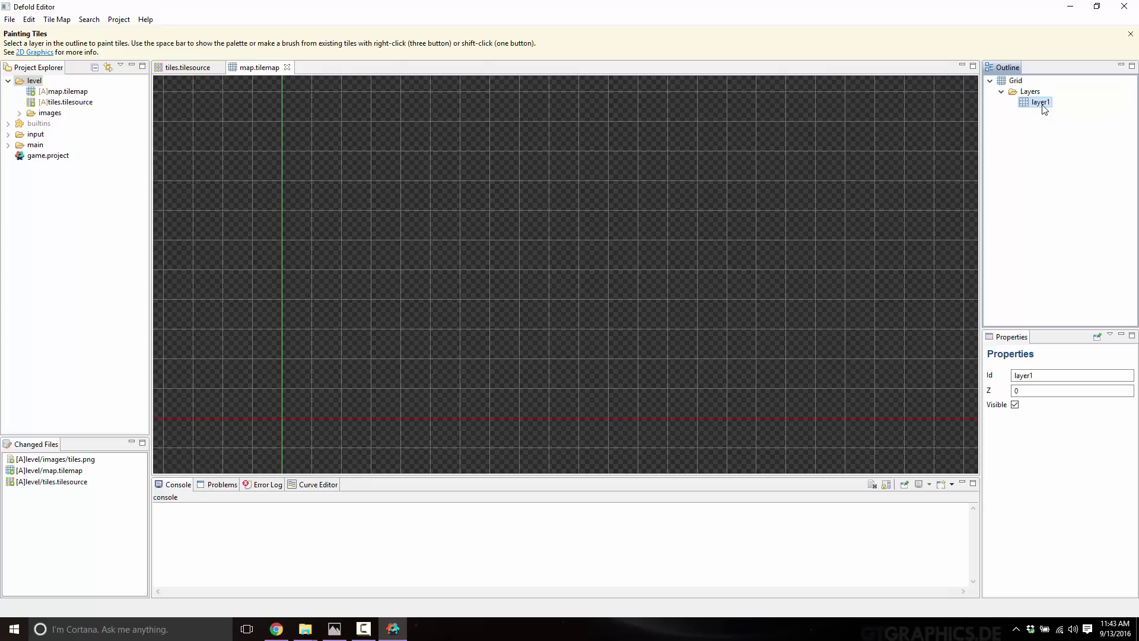
click(1039, 104)
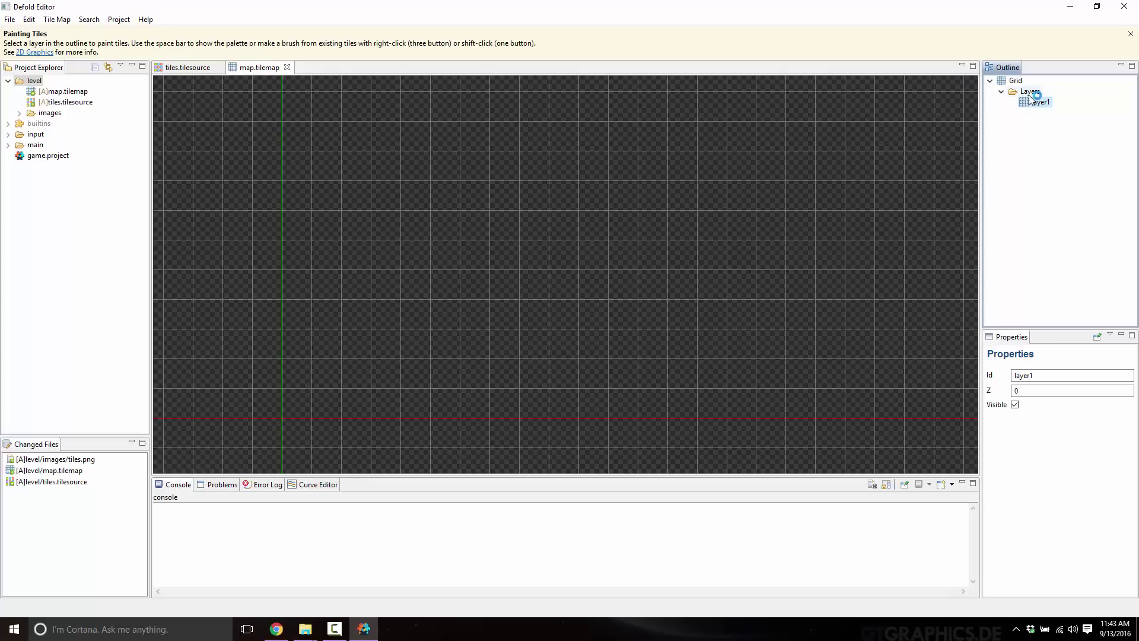
Check the Layers Add/Delete options without adding a layer, then reselect layer1 for painting
right_click(1029, 94)
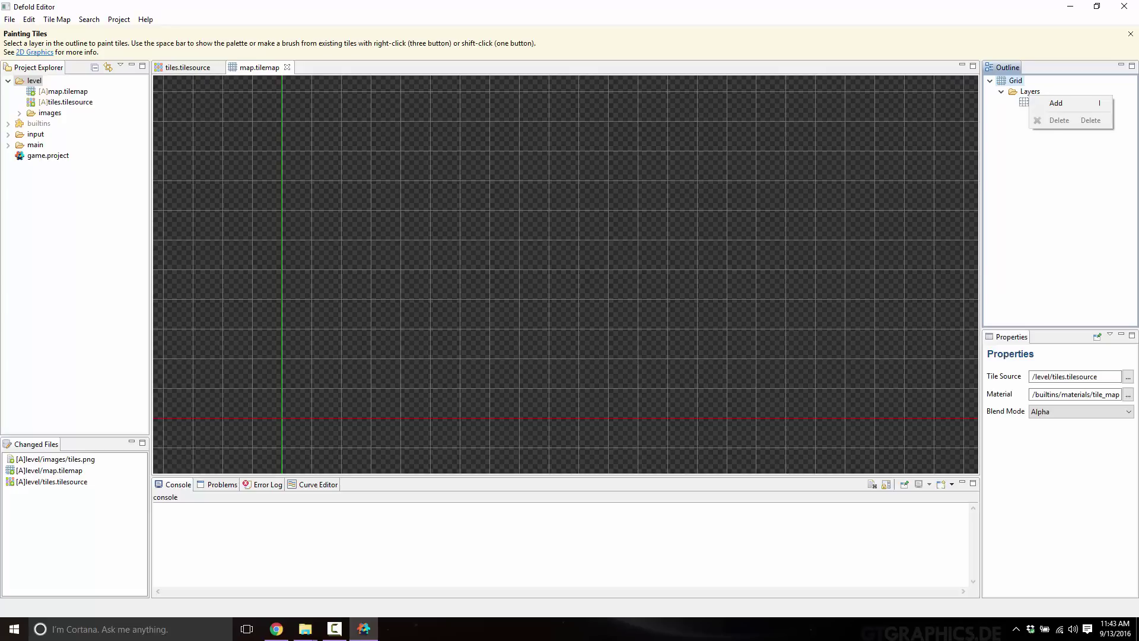
click(1106, 81)
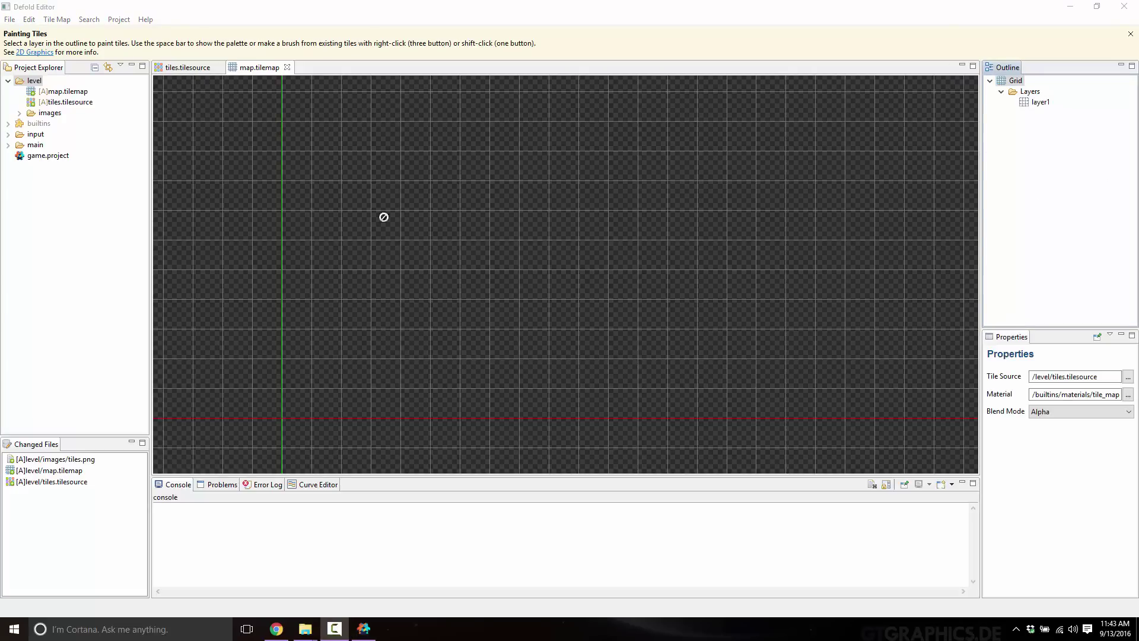
click(1033, 109)
click(1033, 107)
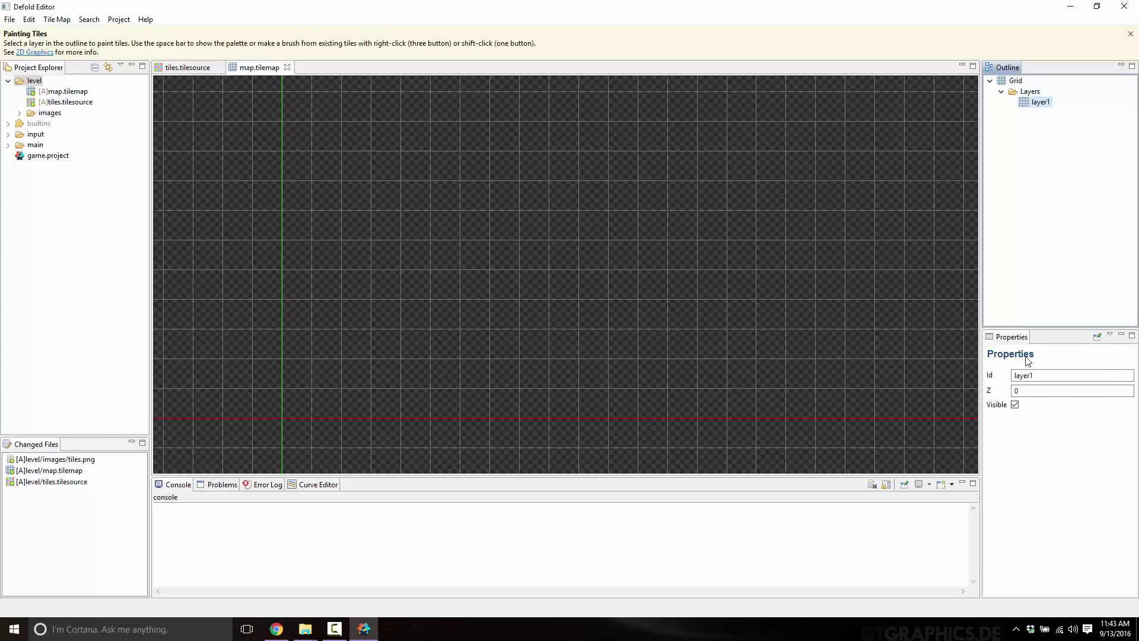